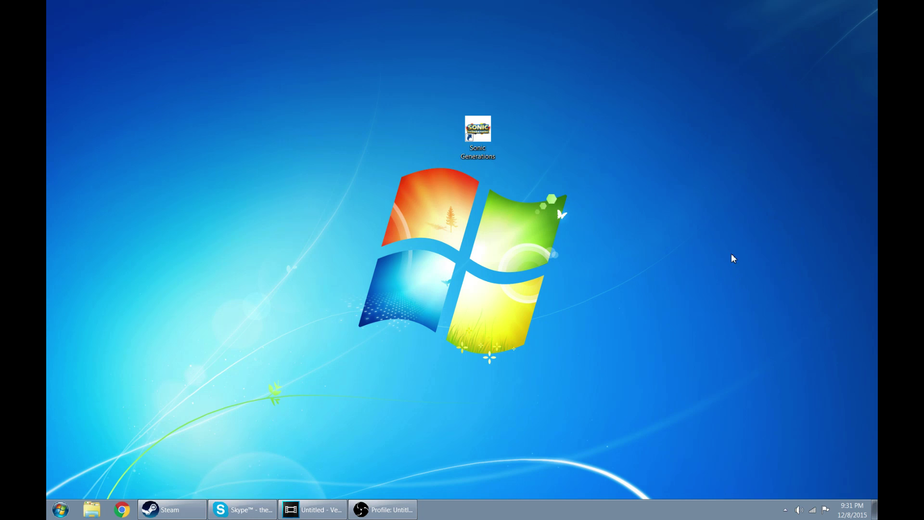
Select the Sonic Generations desktop shortcut, then briefly bring up Steam's library and minimize it
drag(385, 51, 638, 253)
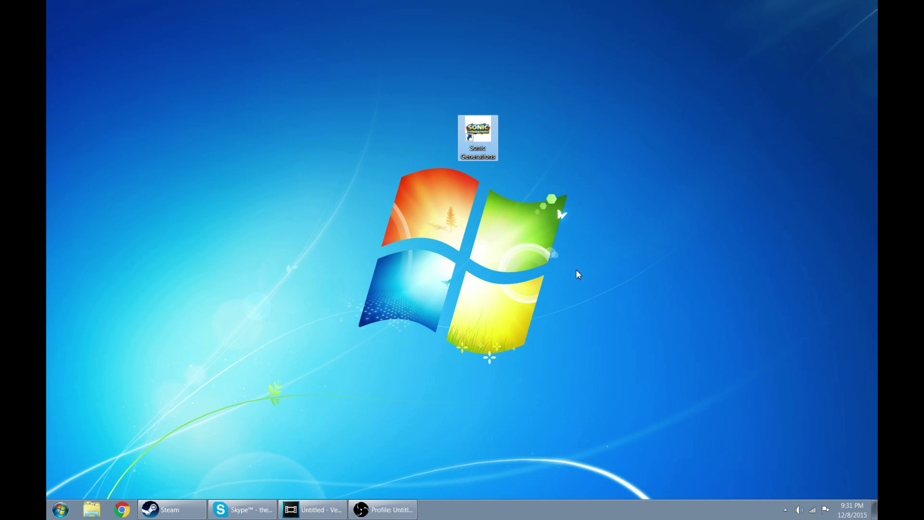
click(618, 268)
drag(434, 98, 529, 256)
click(527, 250)
drag(435, 245, 563, 74)
drag(348, 251, 662, 30)
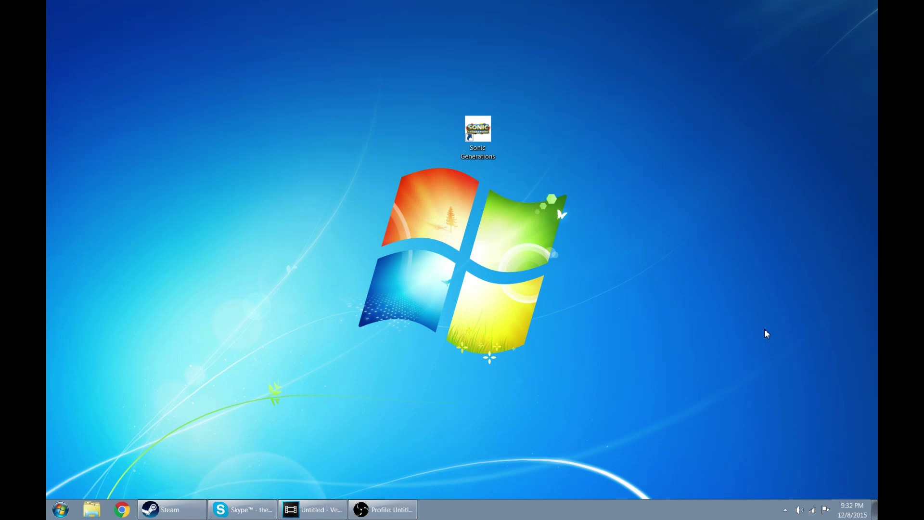
click(193, 510)
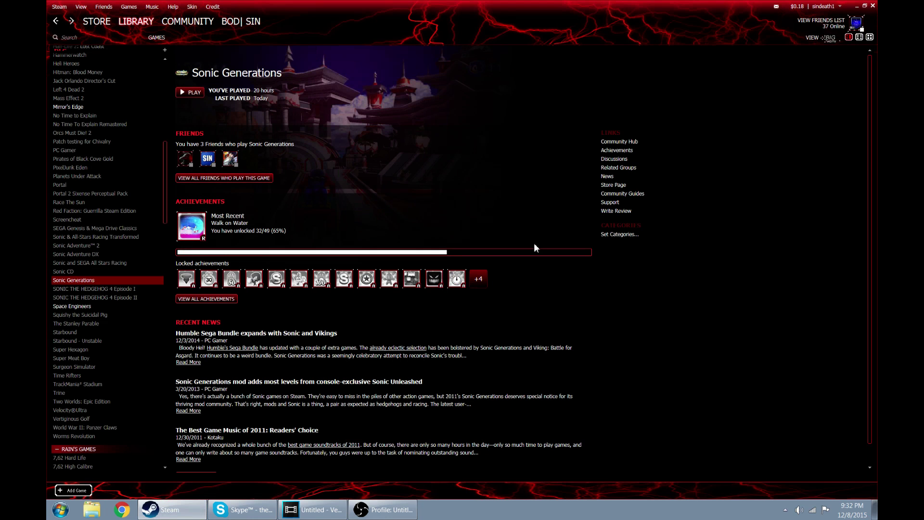
click(857, 6)
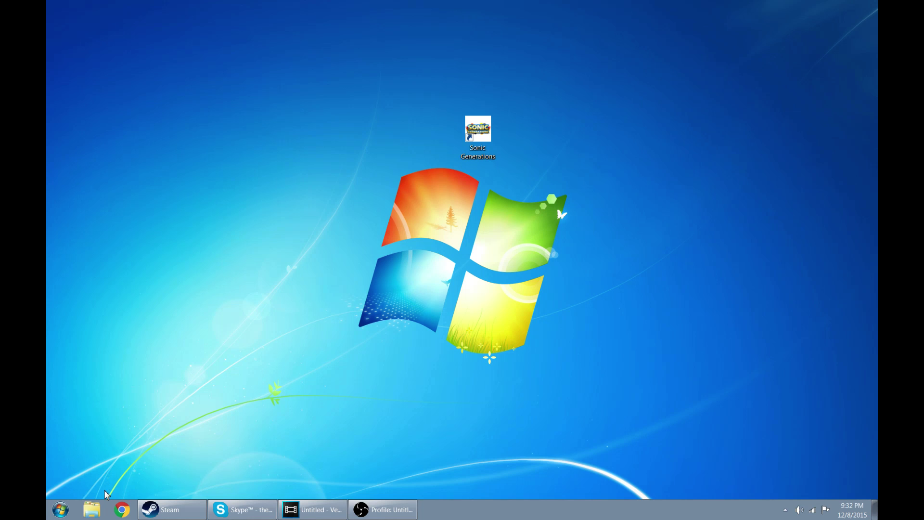
Open the Steam Properties for Sonic Generations on its Local Files tab
click(152, 511)
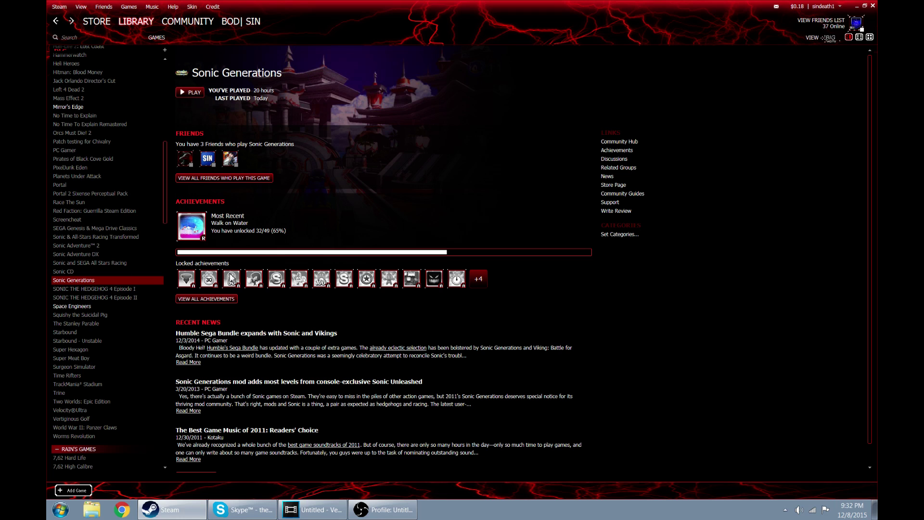
scroll(139, 194, up, 8)
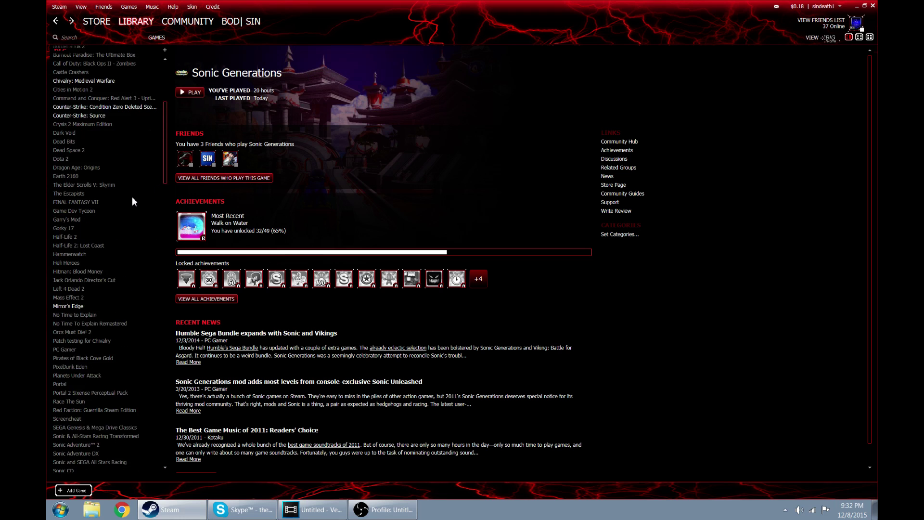
scroll(133, 203, down, 9)
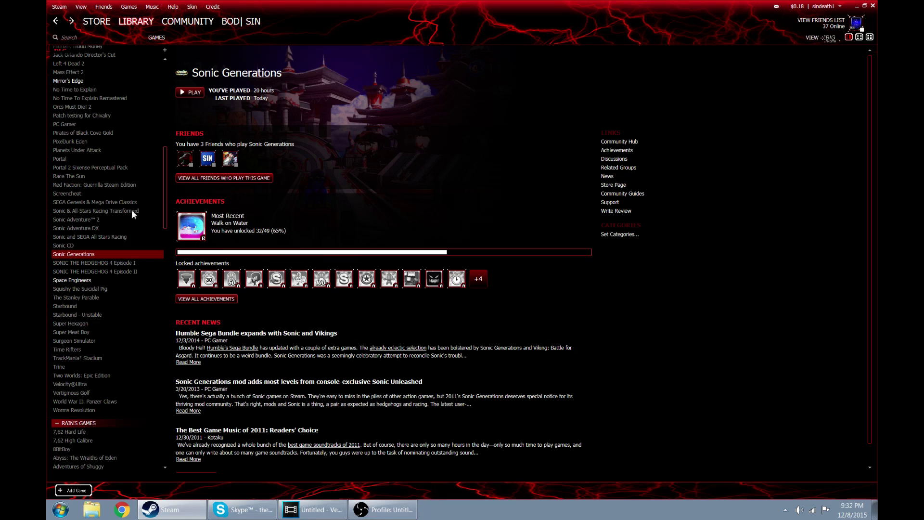
right_click(95, 255)
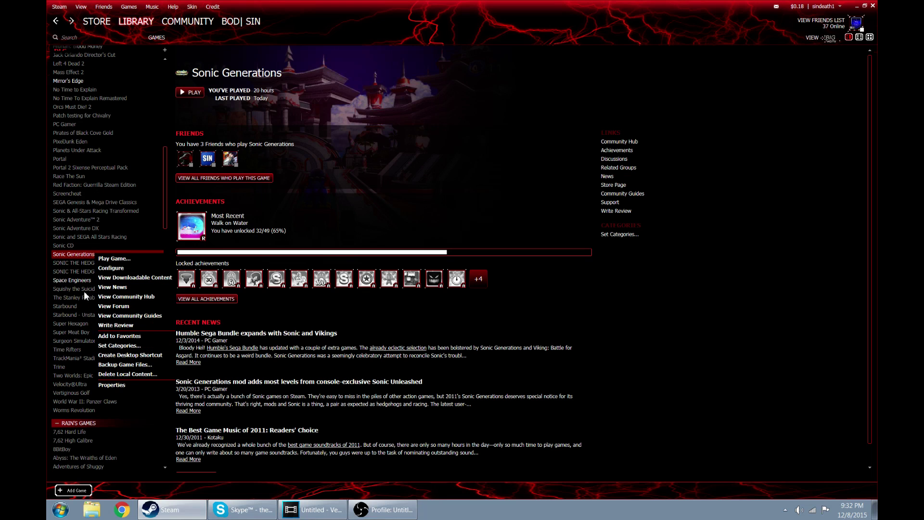
click(116, 385)
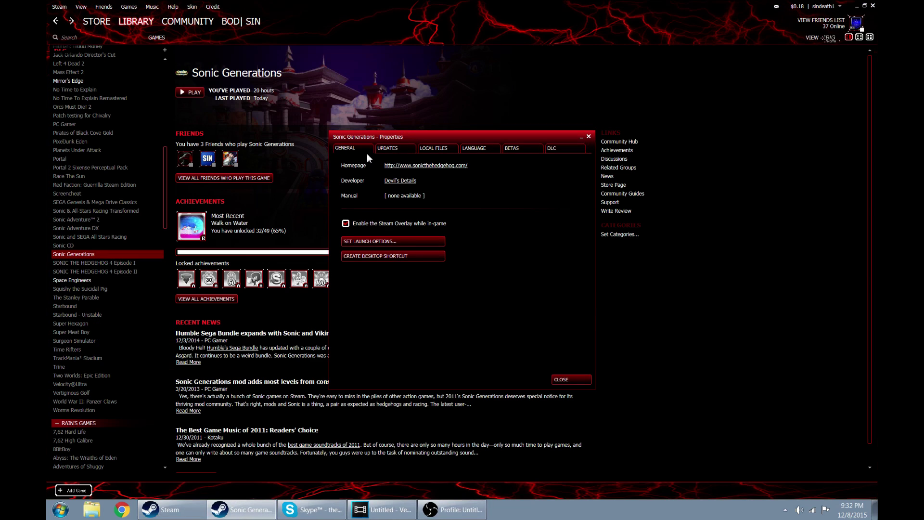
click(427, 149)
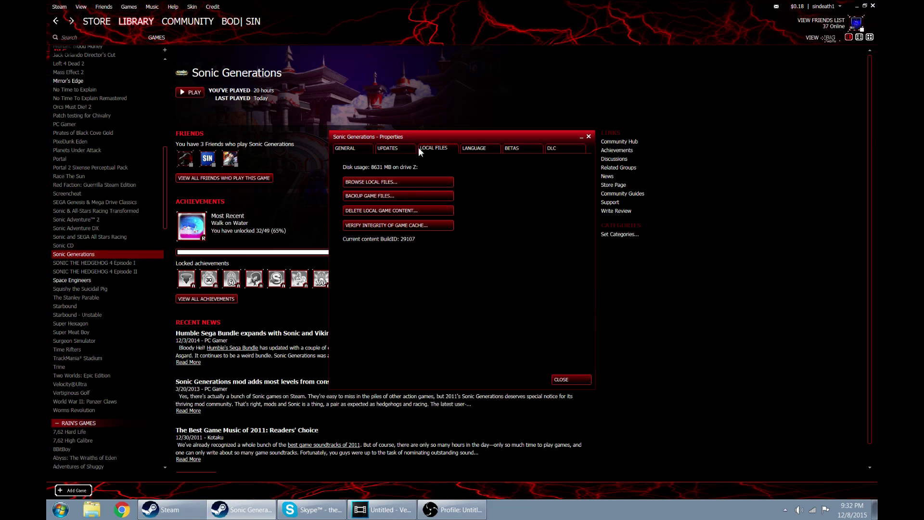
Browse the game's local files, then close that folder and Properties, and minimize Steam
click(422, 181)
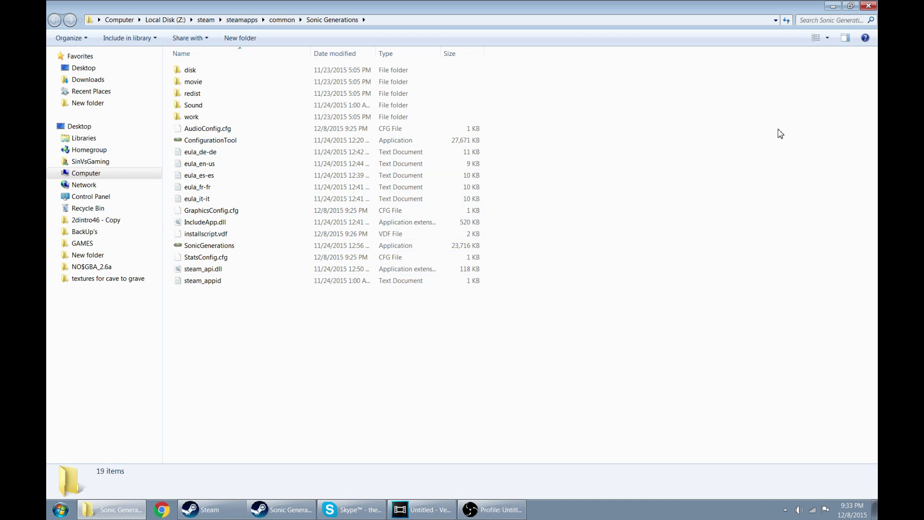
click(868, 6)
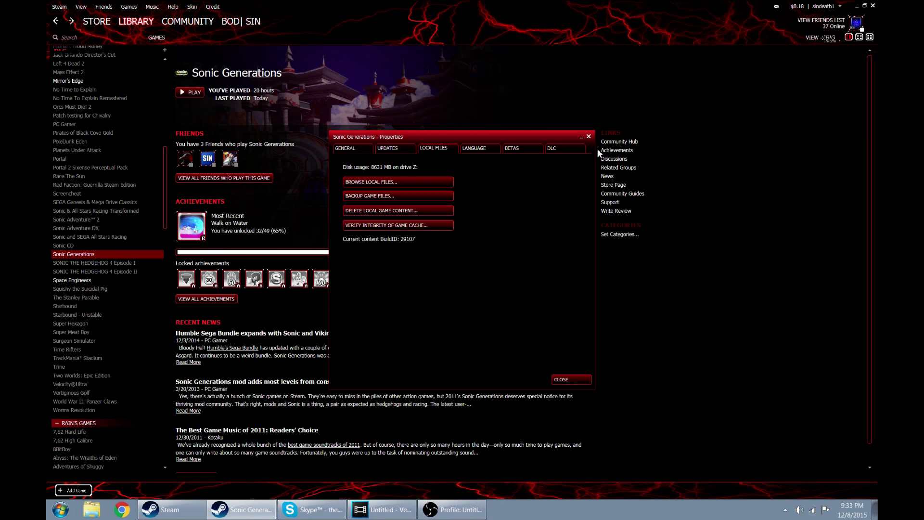
click(589, 137)
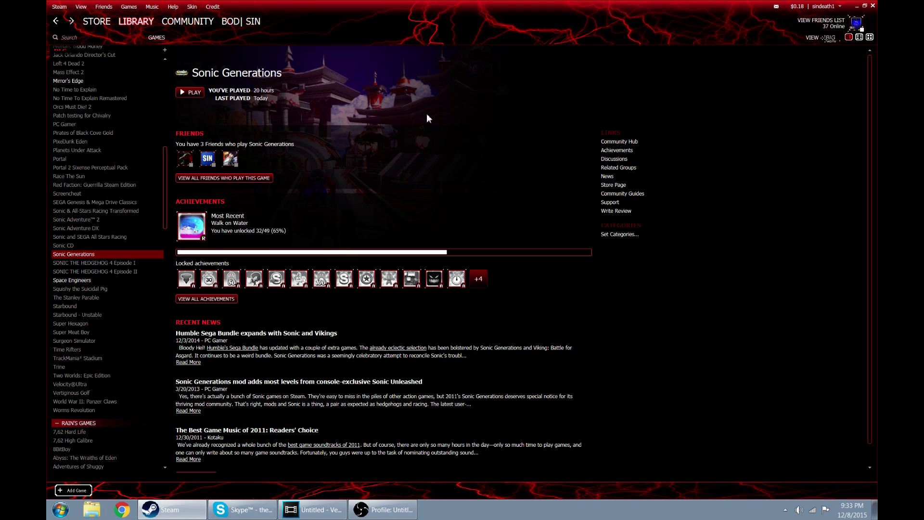
click(857, 5)
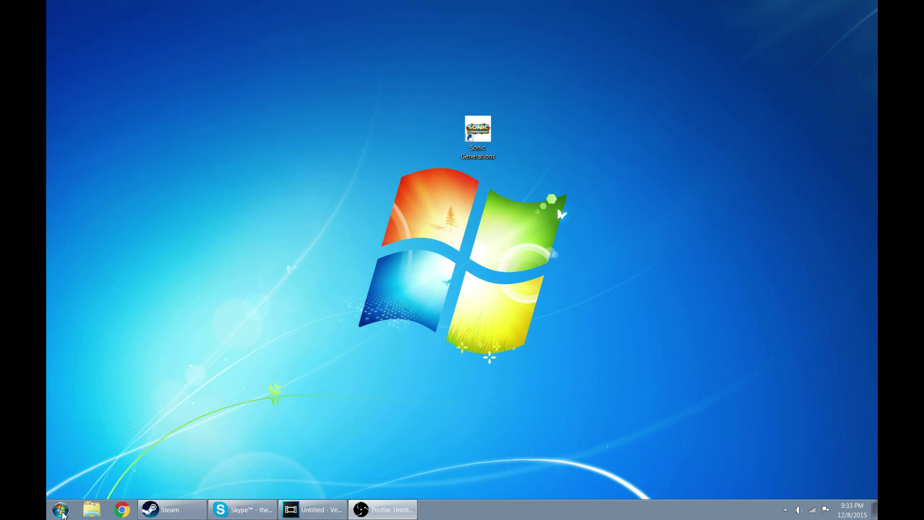
From Start > Computer, open Local Disk (C:) and select Program Files (x86)
click(63, 515)
click(252, 377)
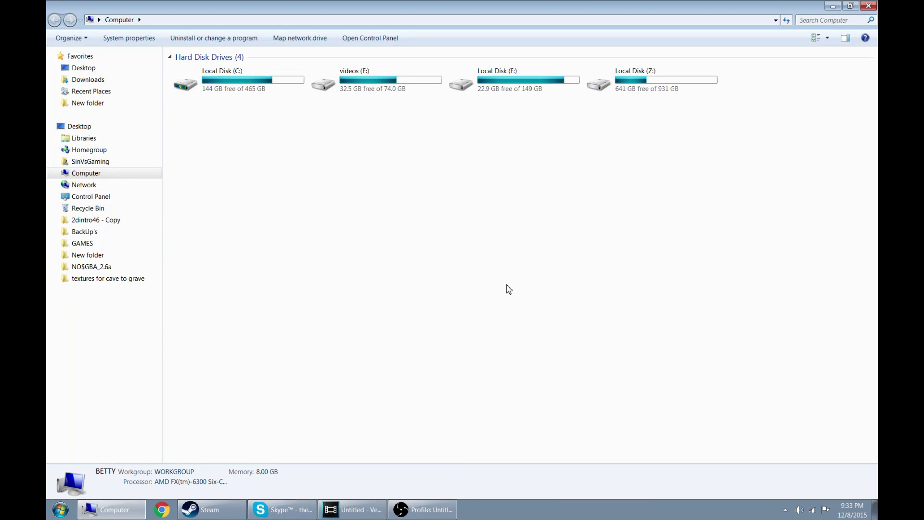
click(646, 94)
click(439, 165)
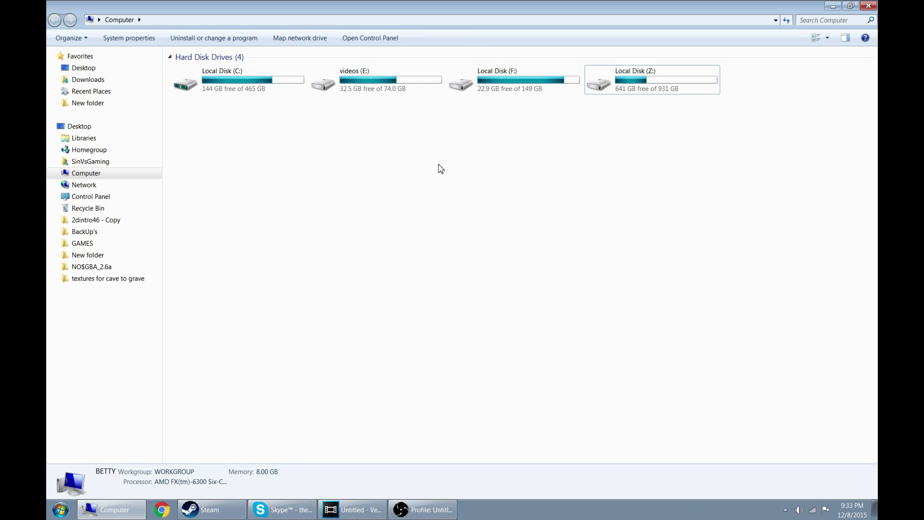
double_click(268, 94)
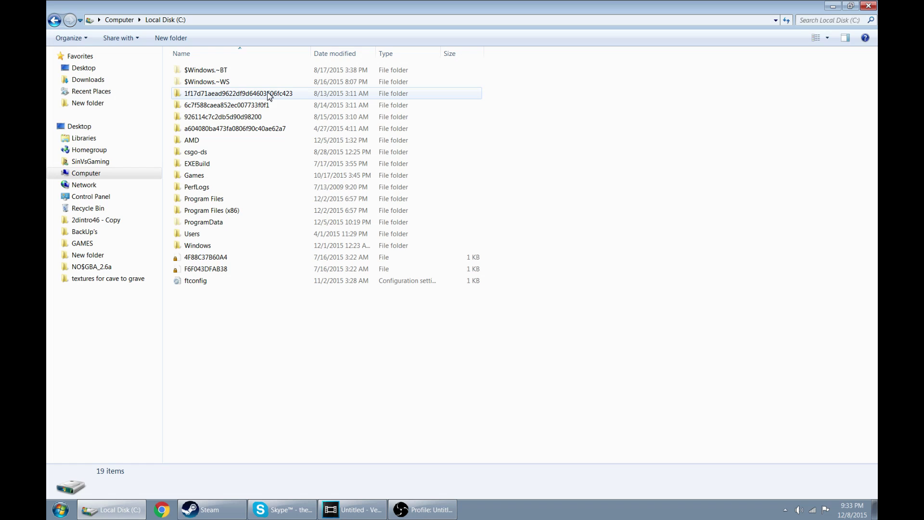
click(112, 174)
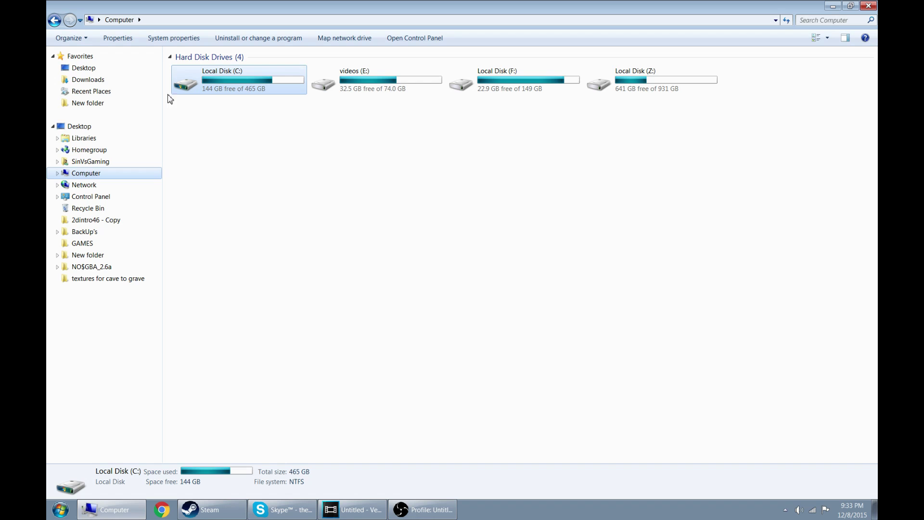
double_click(245, 84)
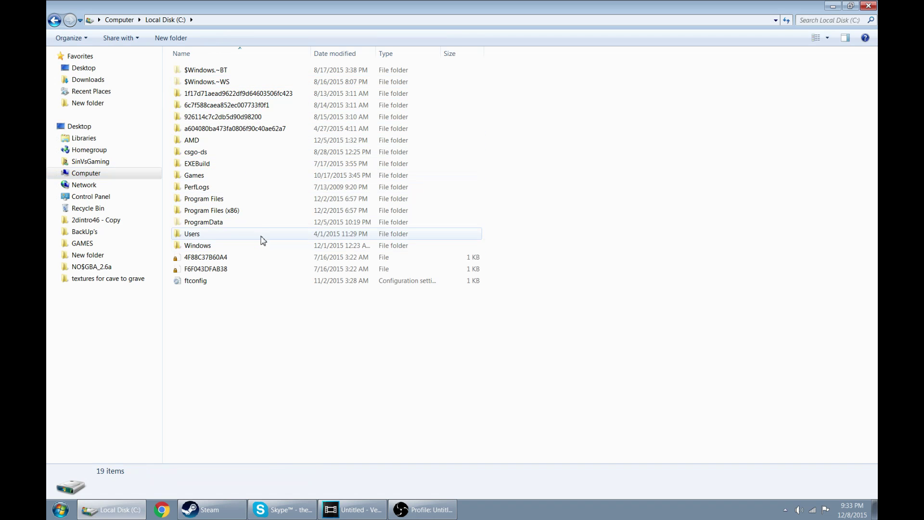
click(256, 199)
click(258, 210)
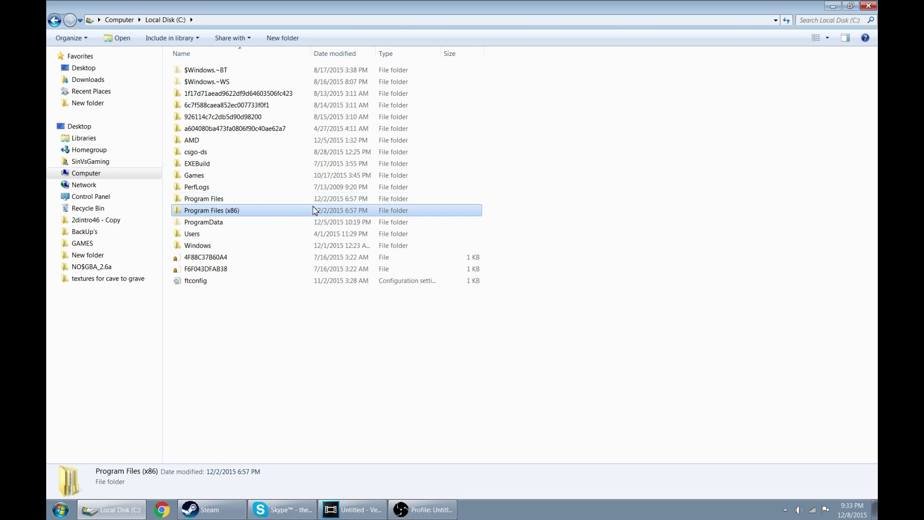
Peek into Program Files on C:, return to C:, and restore the Explorer window to full screen
click(289, 199)
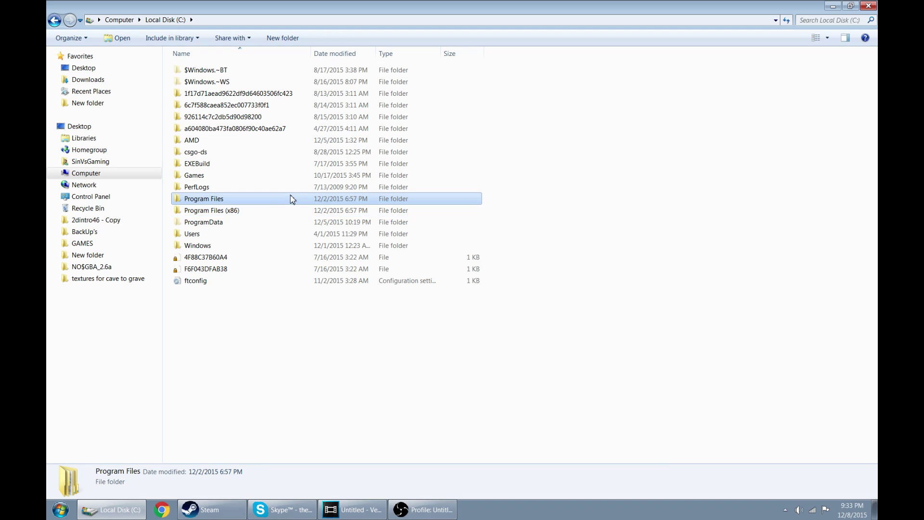
click(230, 215)
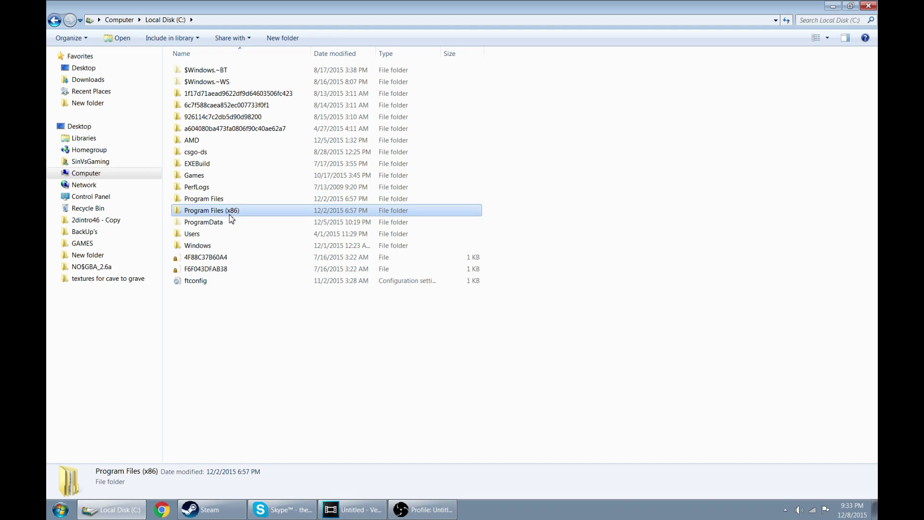
click(235, 200)
click(238, 212)
click(241, 201)
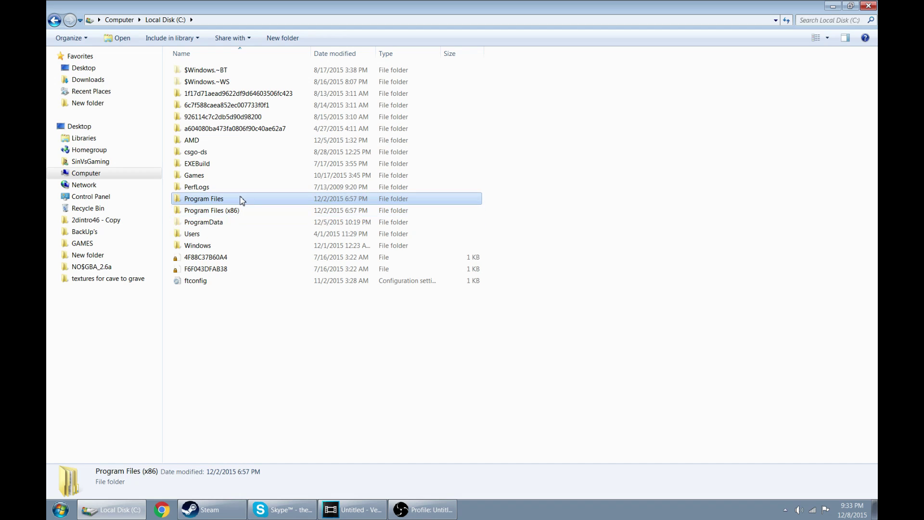
double_click(193, 199)
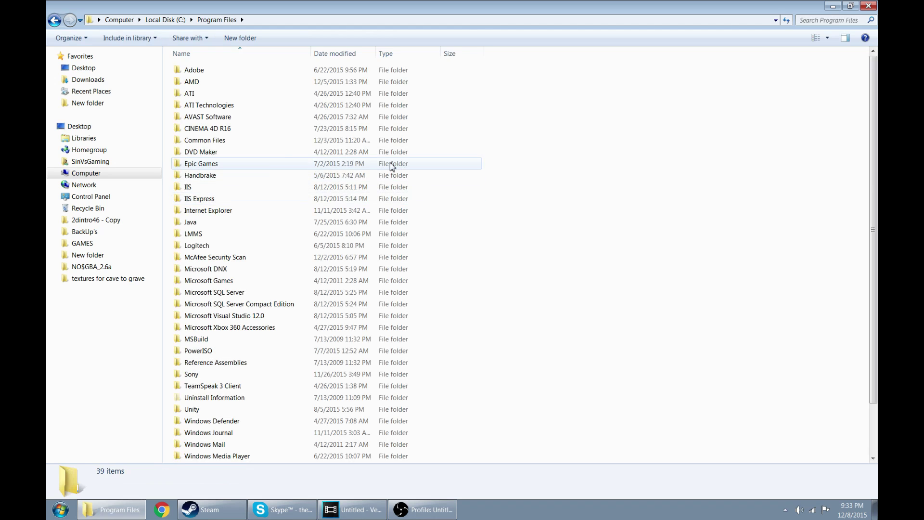
click(58, 23)
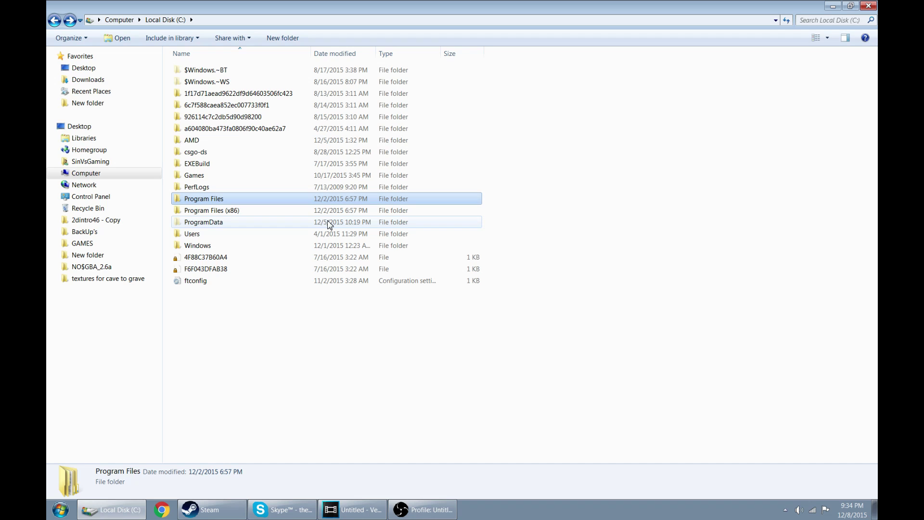
click(207, 211)
click(371, 457)
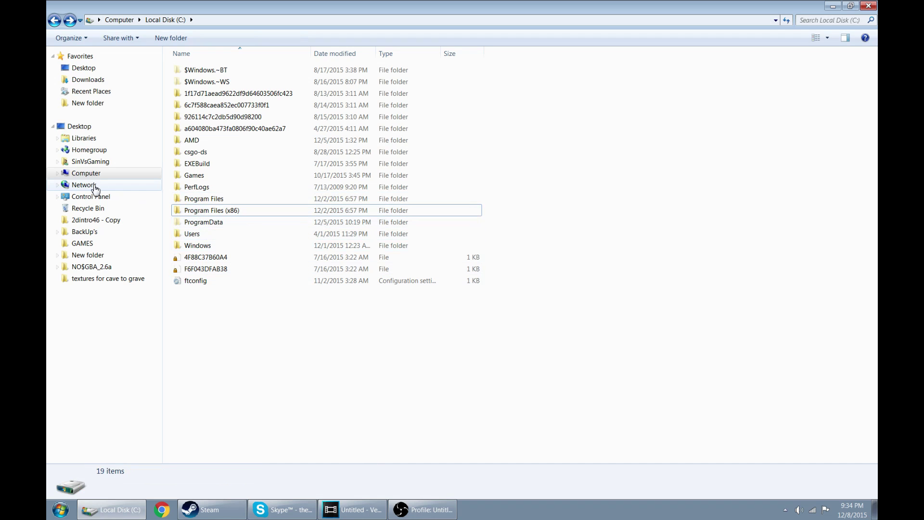
click(201, 212)
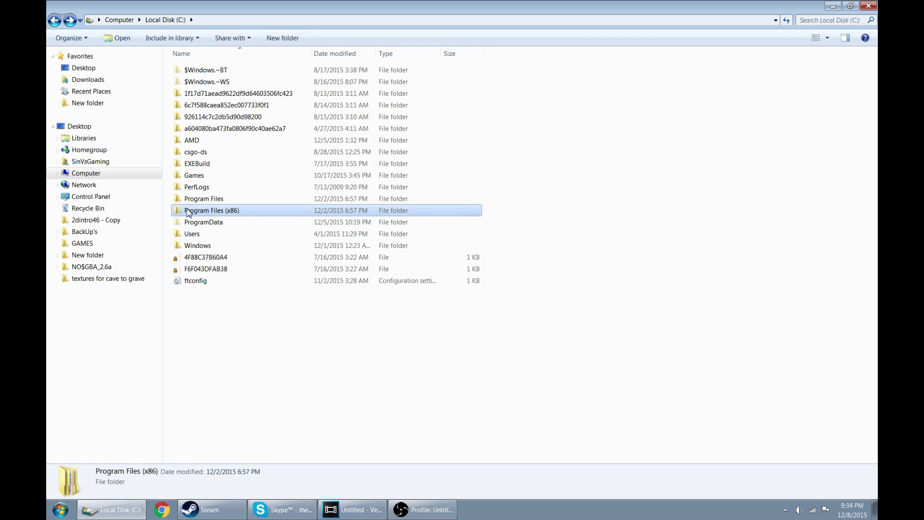
double_click(480, 4)
click(94, 43)
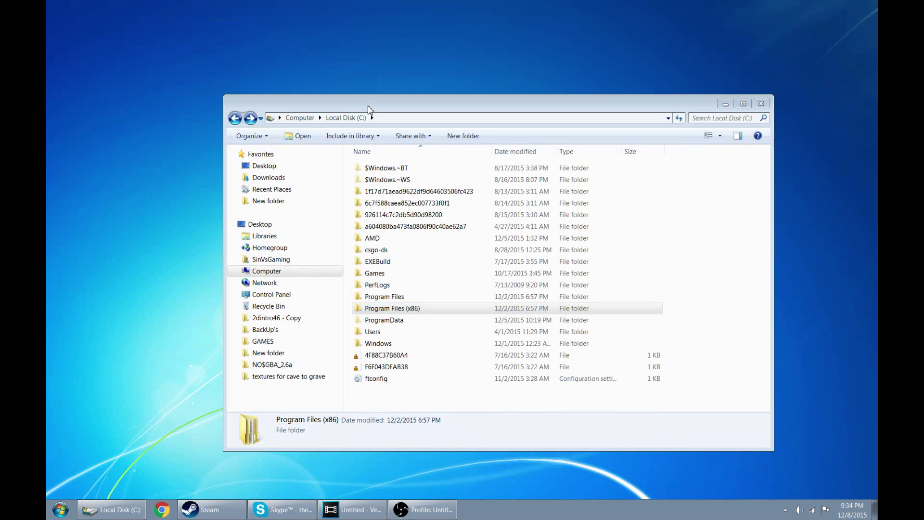
drag(370, 110, 397, 1)
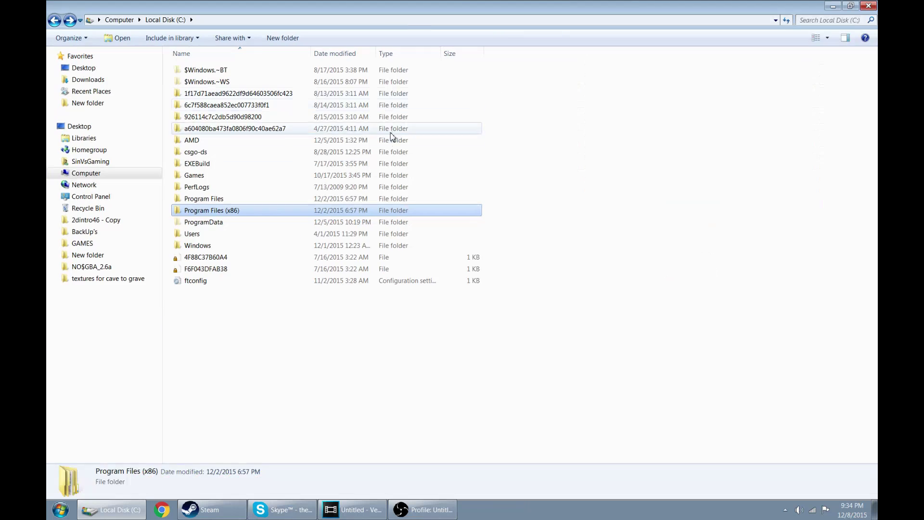
Open Program Files (x86) and scroll down to select the Steam folder
double_click(225, 211)
scroll(233, 214, down, 2)
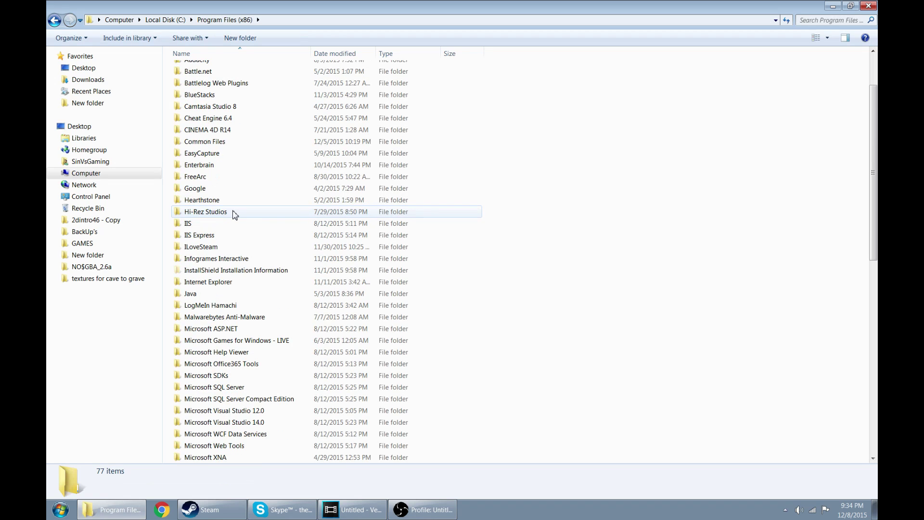
scroll(235, 214, down, 8)
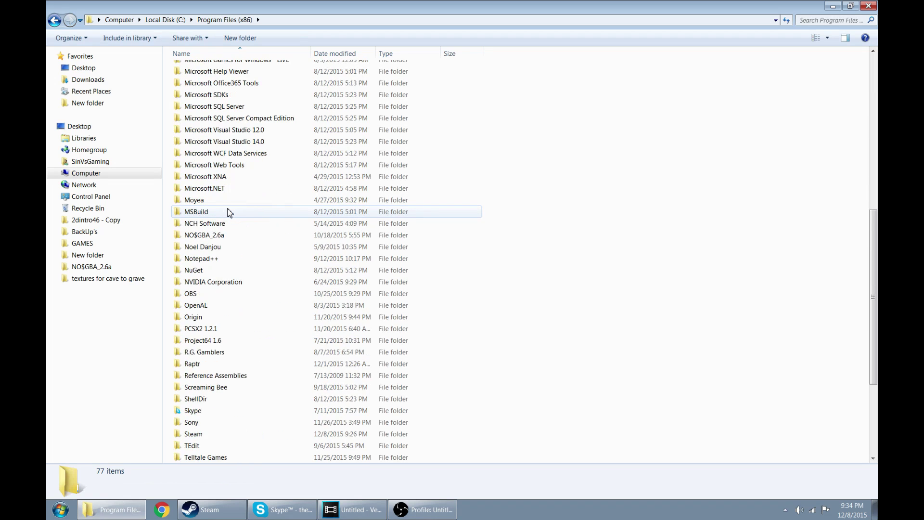
scroll(212, 402, down, 1)
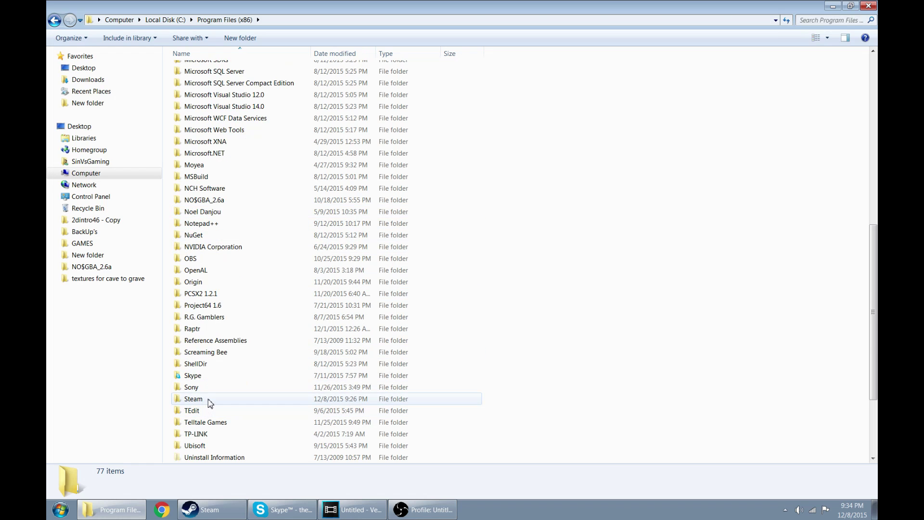
click(210, 402)
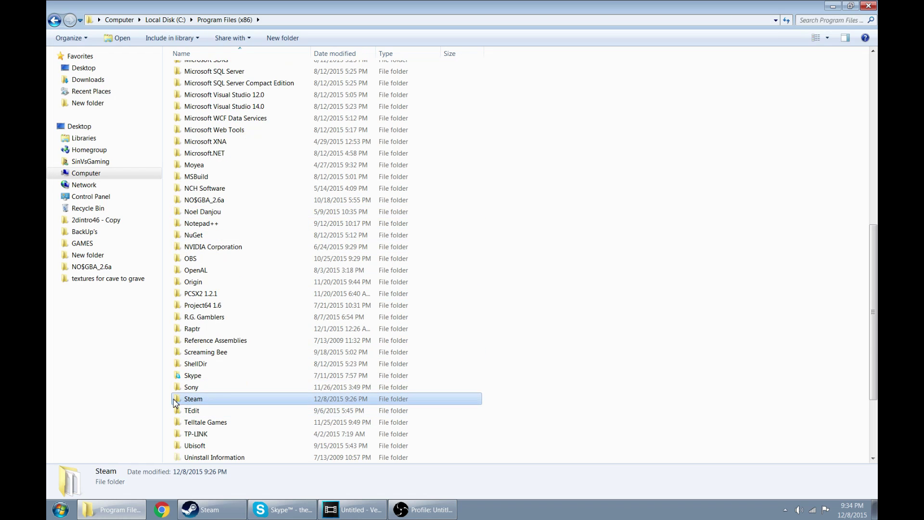
scroll(206, 410, up, 1)
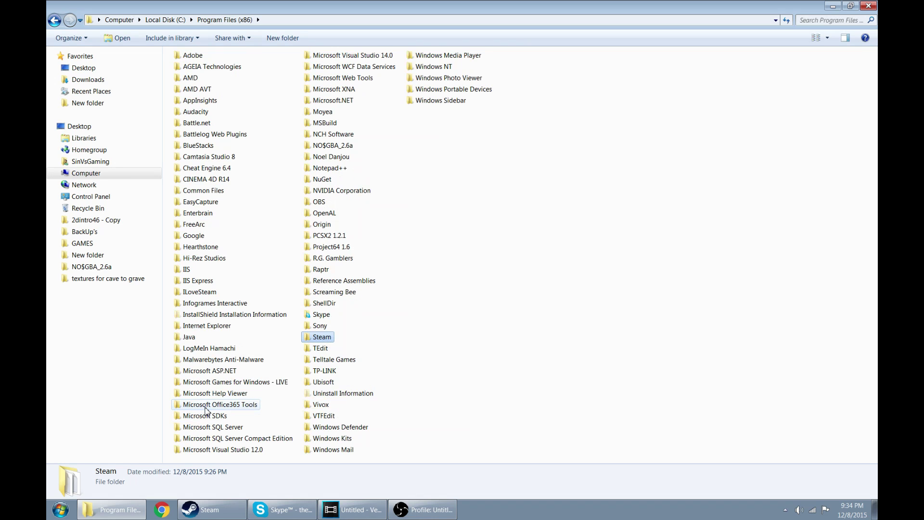
scroll(206, 410, down, 3)
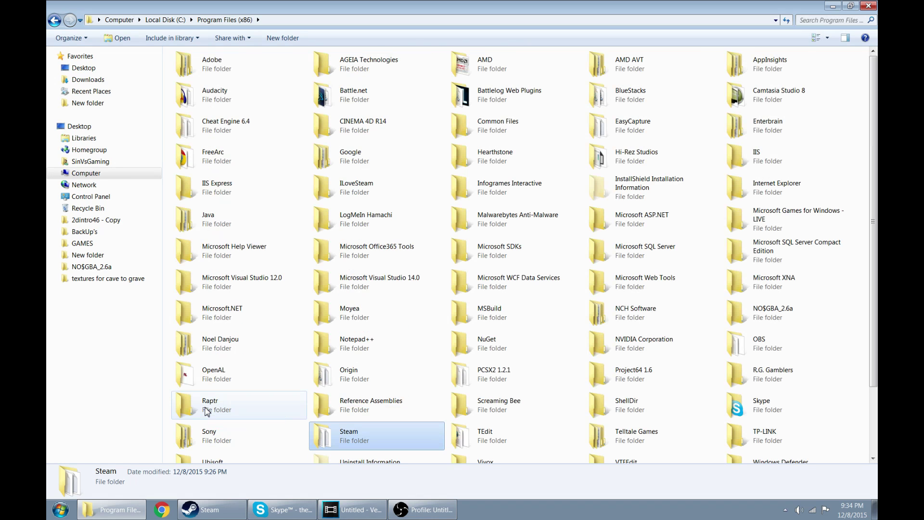
scroll(206, 410, up, 1)
scroll(332, 423, down, 2)
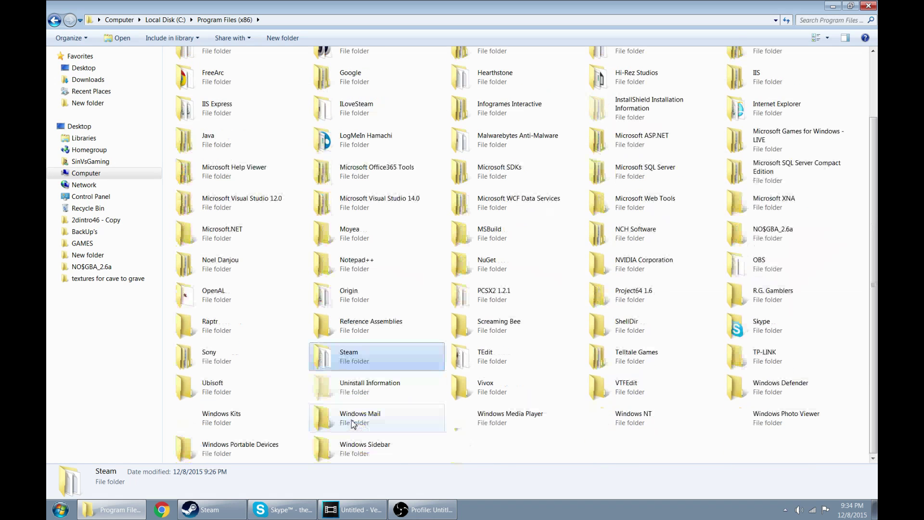
scroll(343, 362, down, 1)
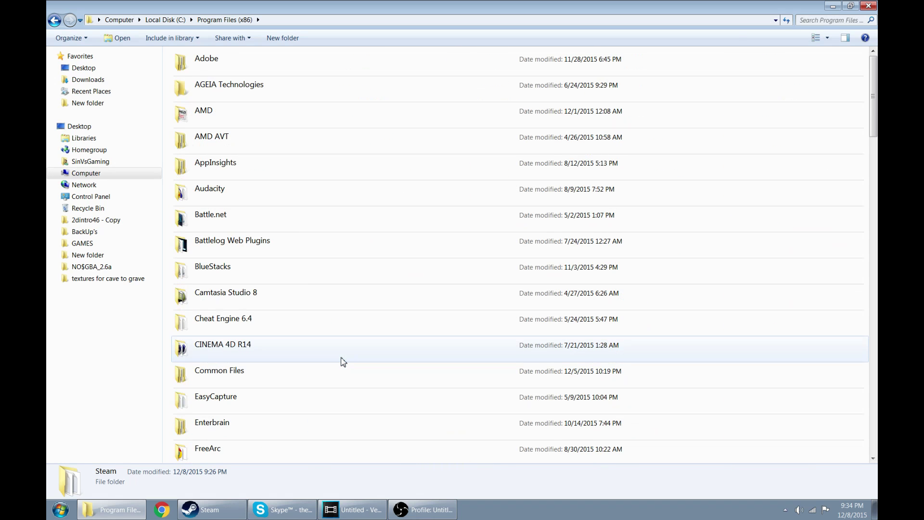
scroll(343, 362, up, 2)
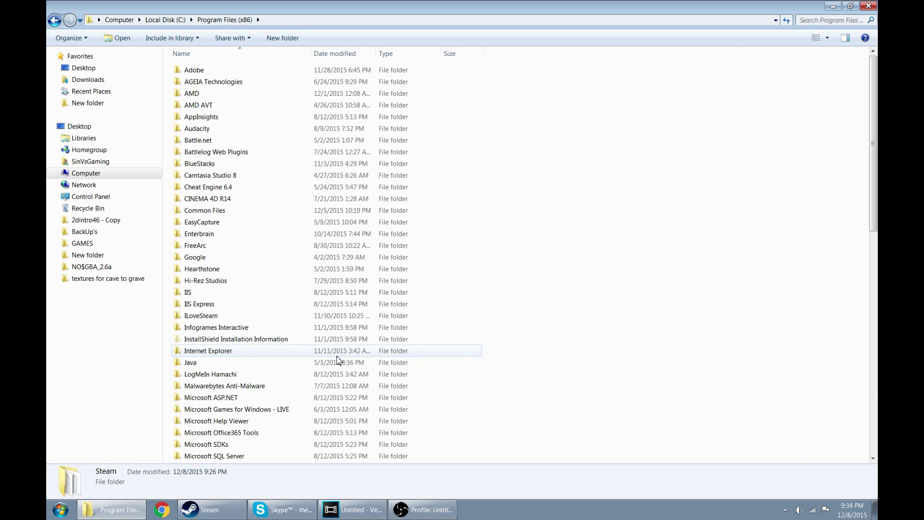
scroll(248, 361, down, 8)
scroll(202, 390, down, 4)
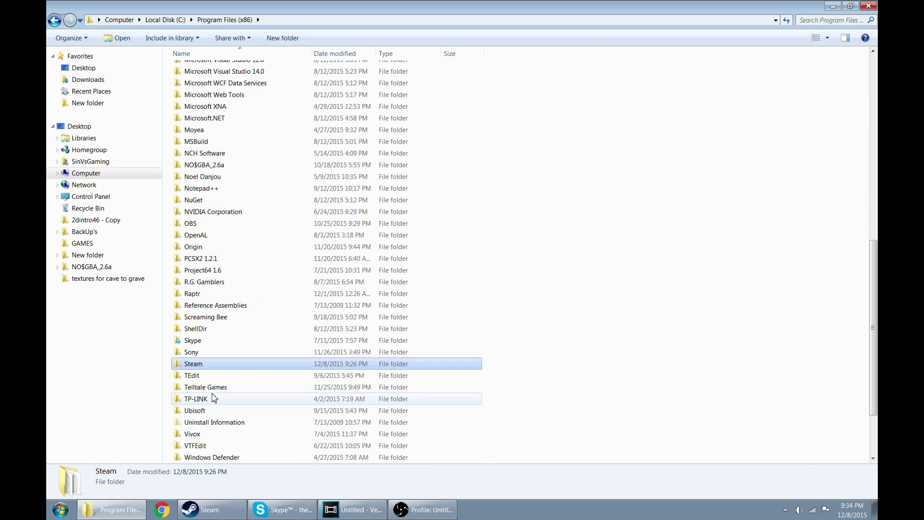
Open Steam > steamapps > common on C: and look over Counter-Strike Source, PAYDAY 2 and Terraria
double_click(193, 364)
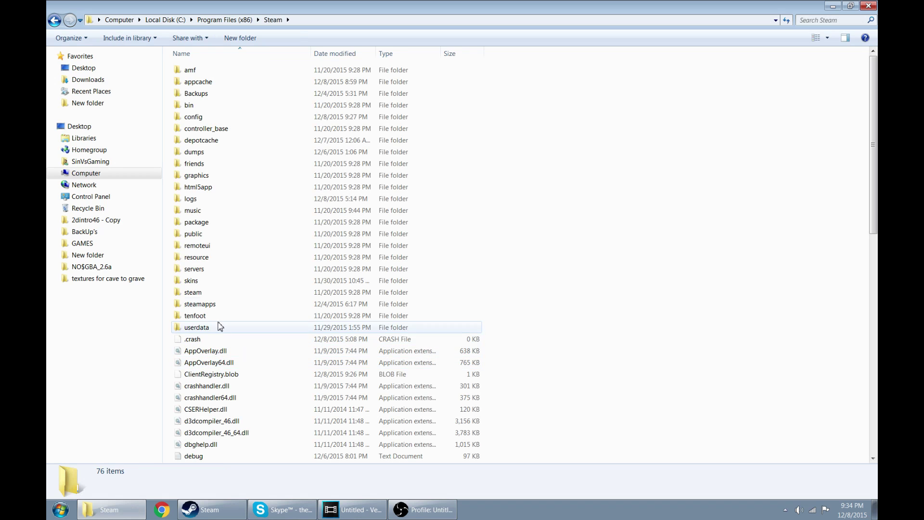
scroll(229, 187, down, 10)
scroll(240, 220, up, 10)
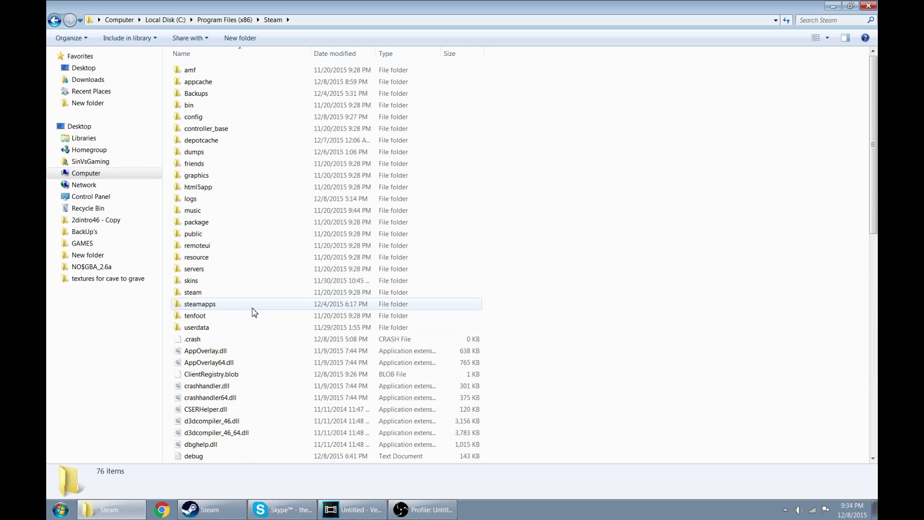
click(254, 305)
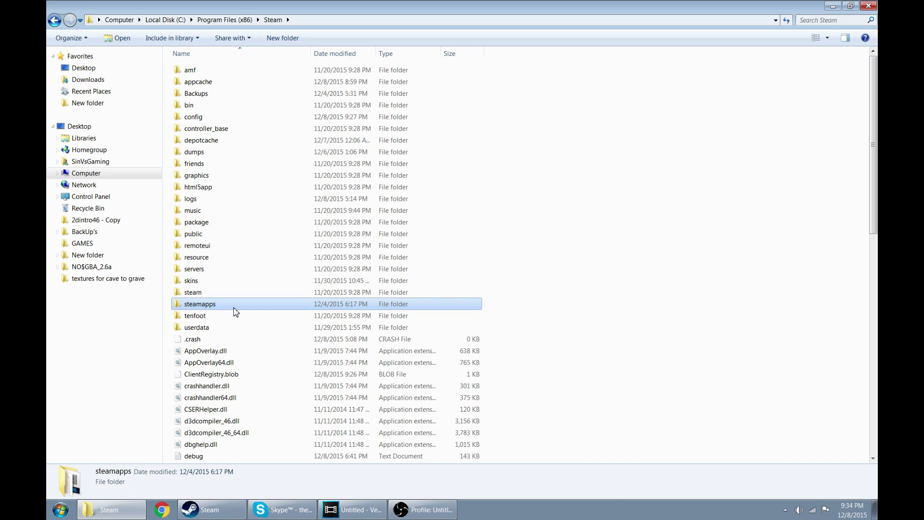
double_click(238, 309)
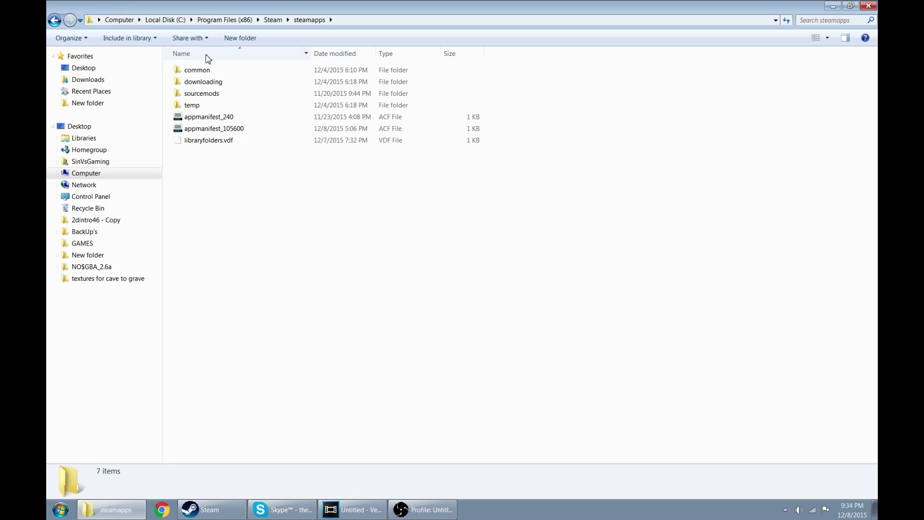
click(221, 71)
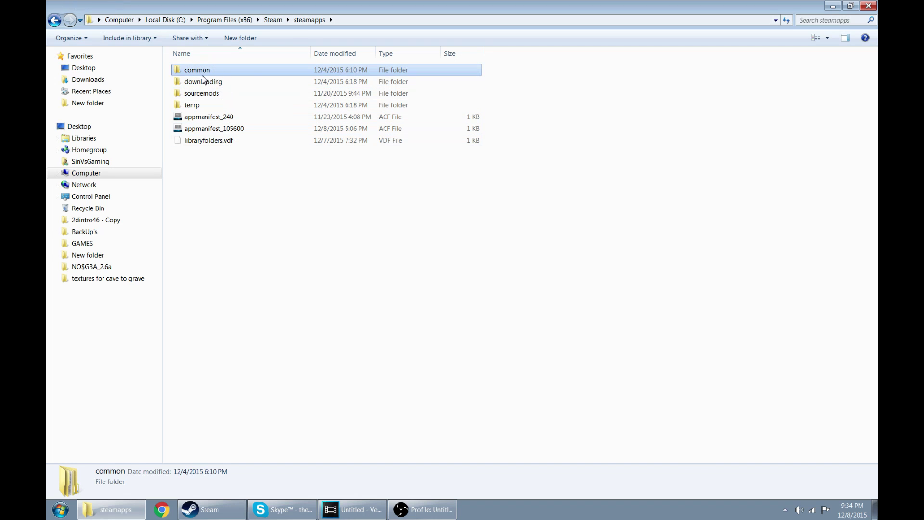
double_click(256, 72)
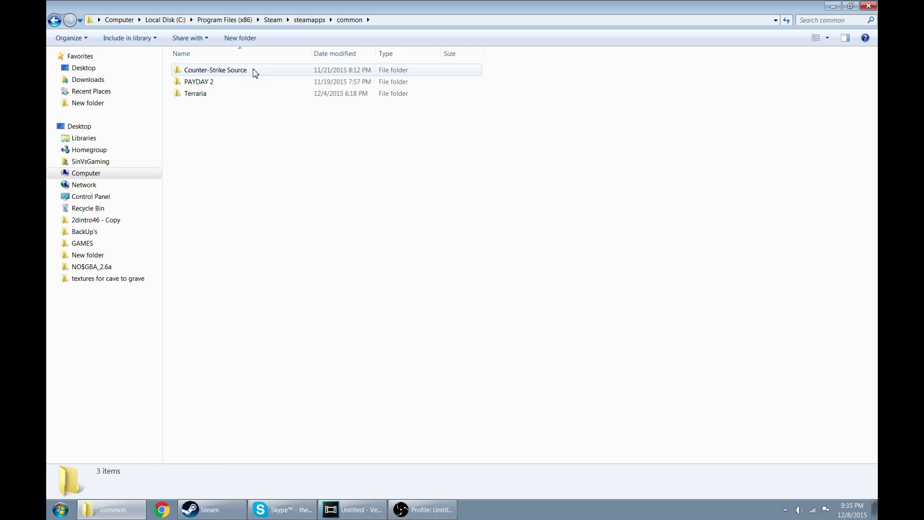
key(Down)
click(233, 82)
click(244, 94)
click(298, 236)
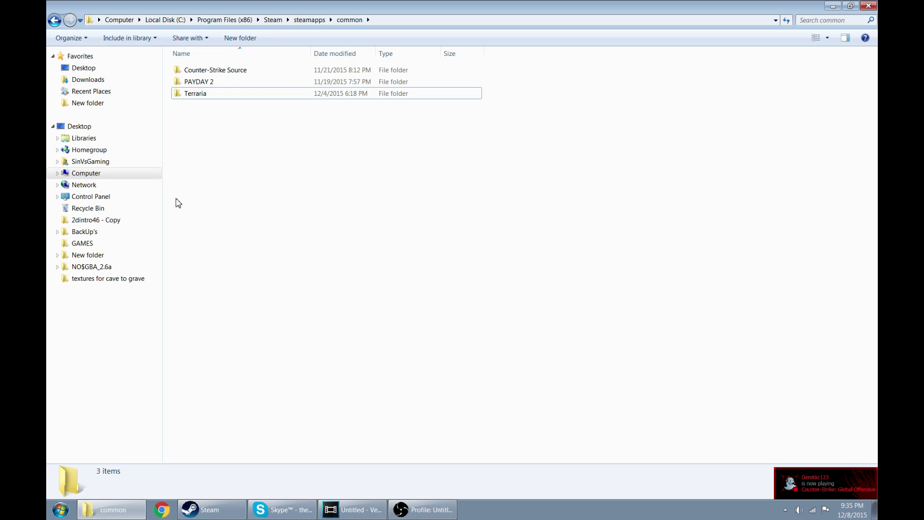
Navigate to Z:\steam\steamapps\common and select the Sonic Generations folder
click(138, 175)
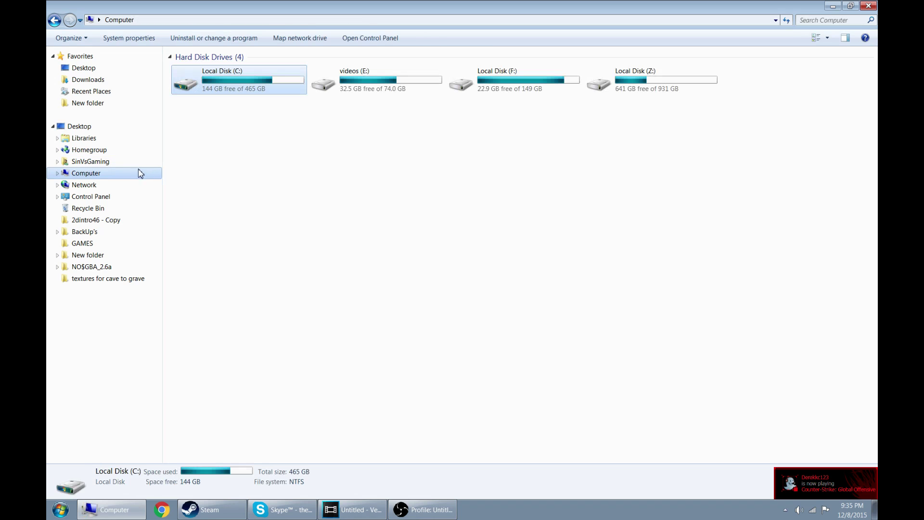
double_click(589, 98)
double_click(467, 97)
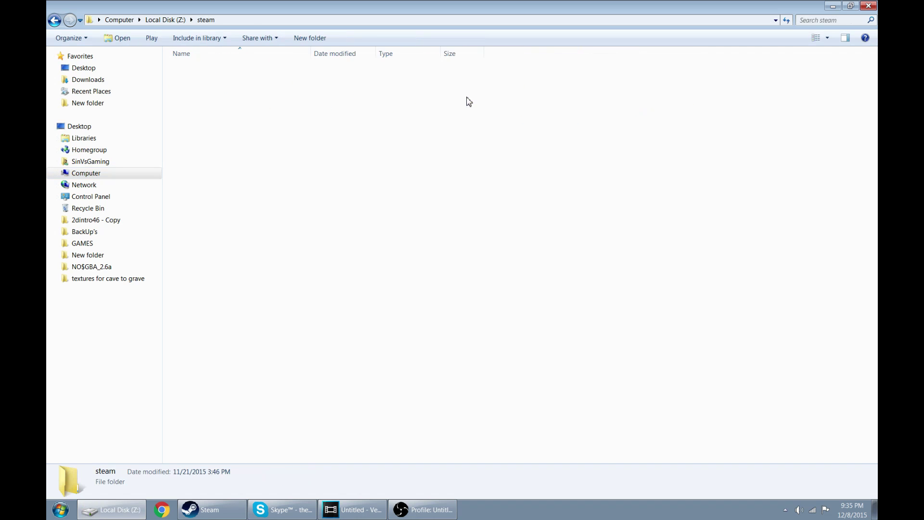
double_click(215, 71)
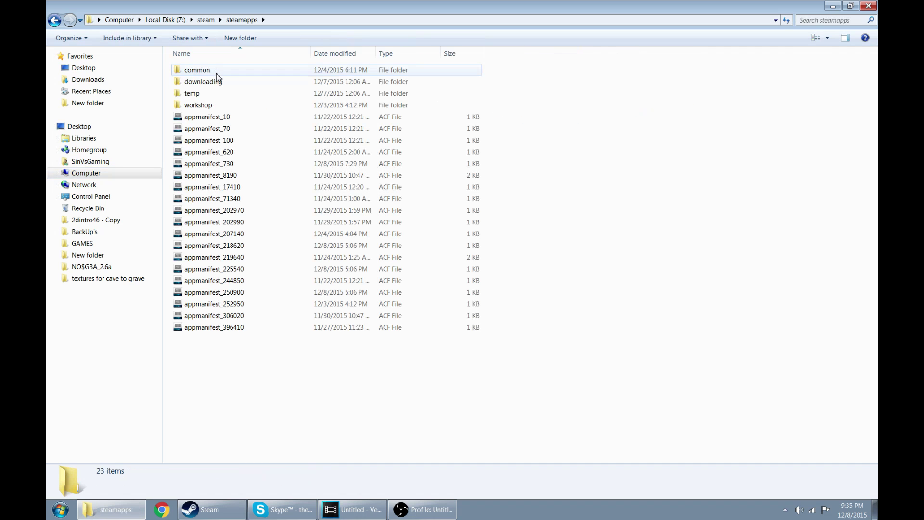
double_click(217, 73)
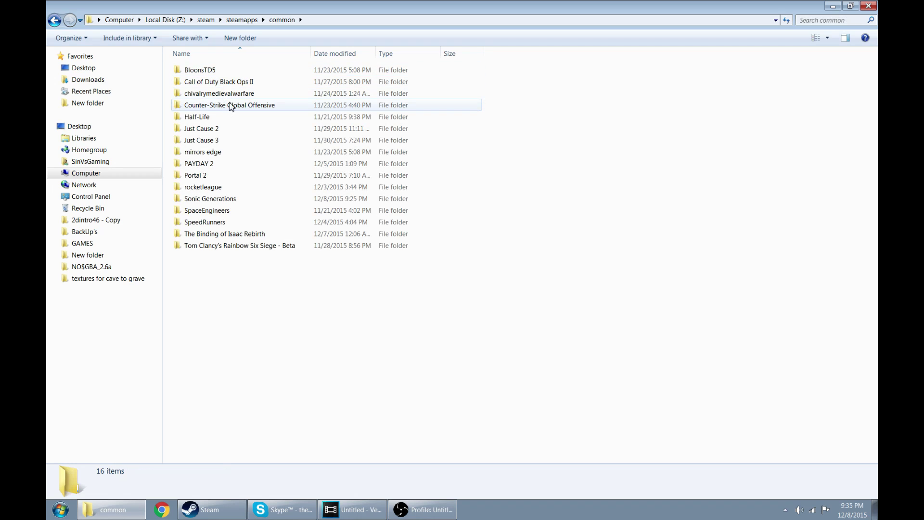
drag(306, 336, 297, 284)
click(239, 200)
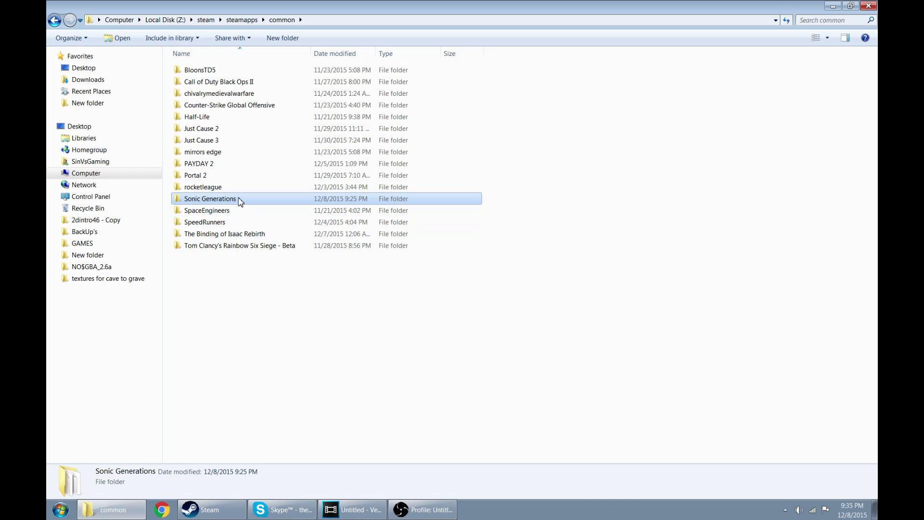
Open the Sonic Generations folder on Z: and select the SonicGenerations application
double_click(241, 201)
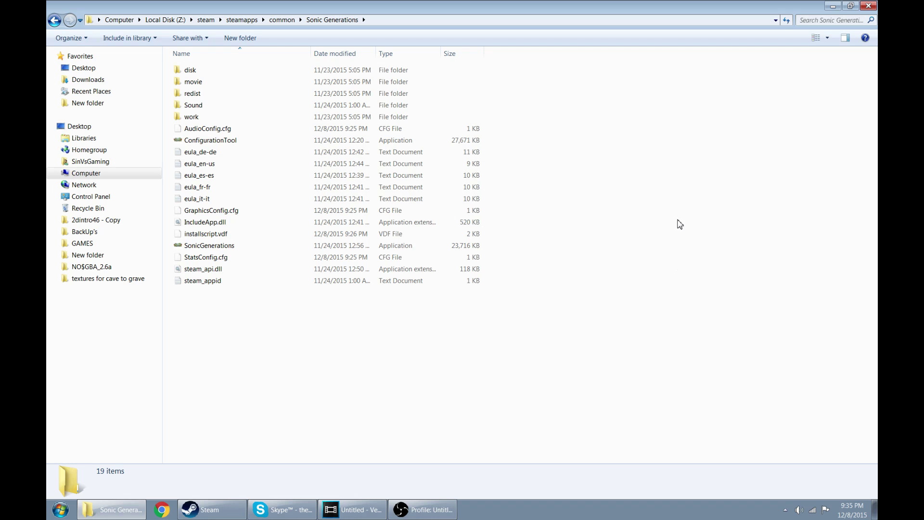
drag(644, 387, 353, 49)
click(567, 322)
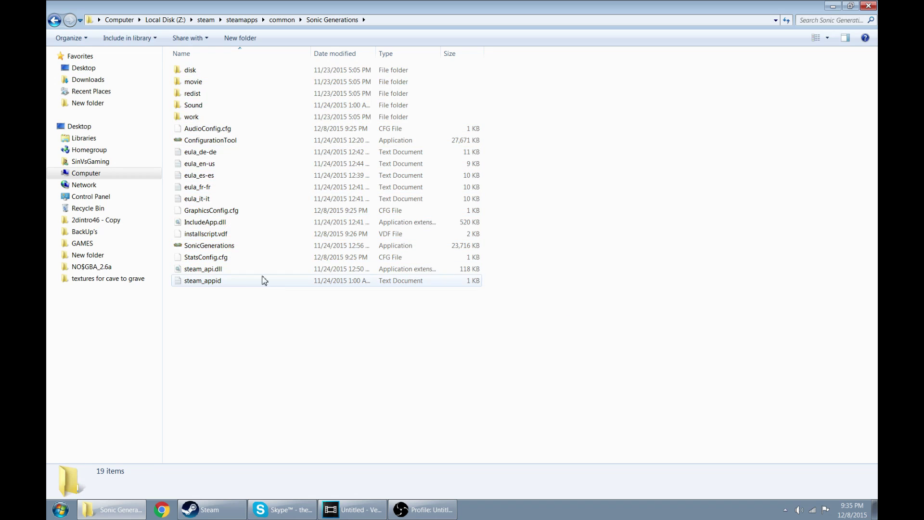
click(241, 256)
click(245, 246)
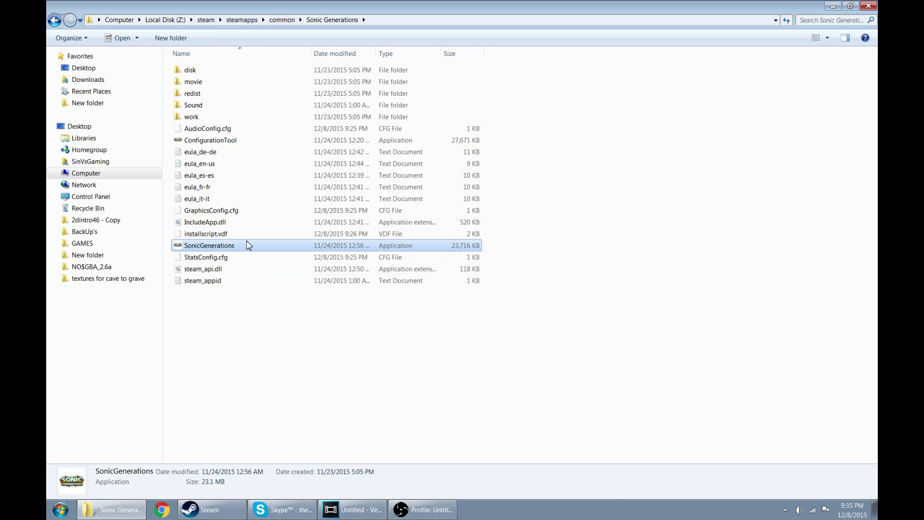
click(244, 234)
click(243, 222)
click(243, 210)
click(242, 198)
click(243, 188)
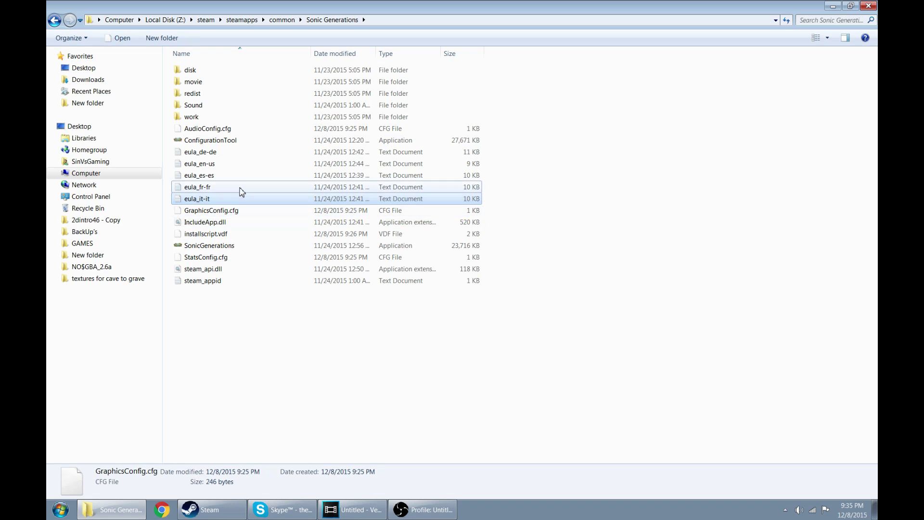
click(242, 163)
click(240, 151)
click(240, 140)
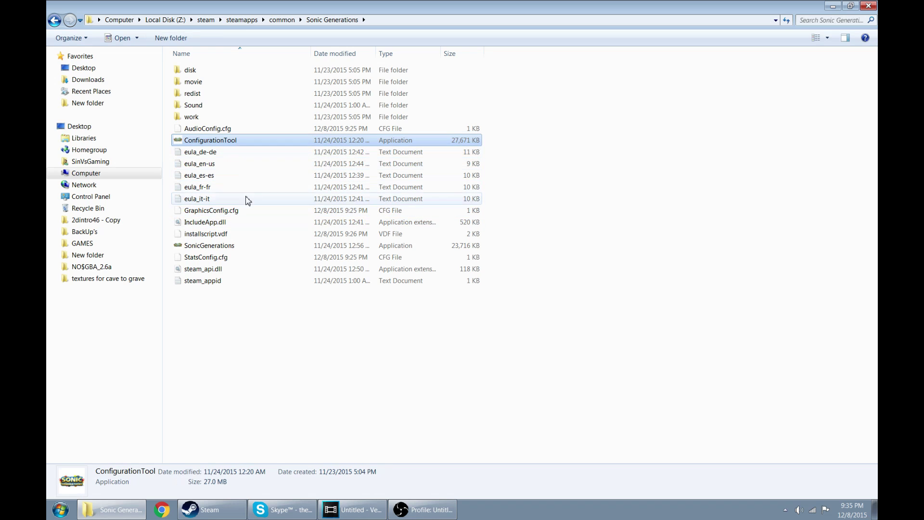
click(238, 246)
click(352, 398)
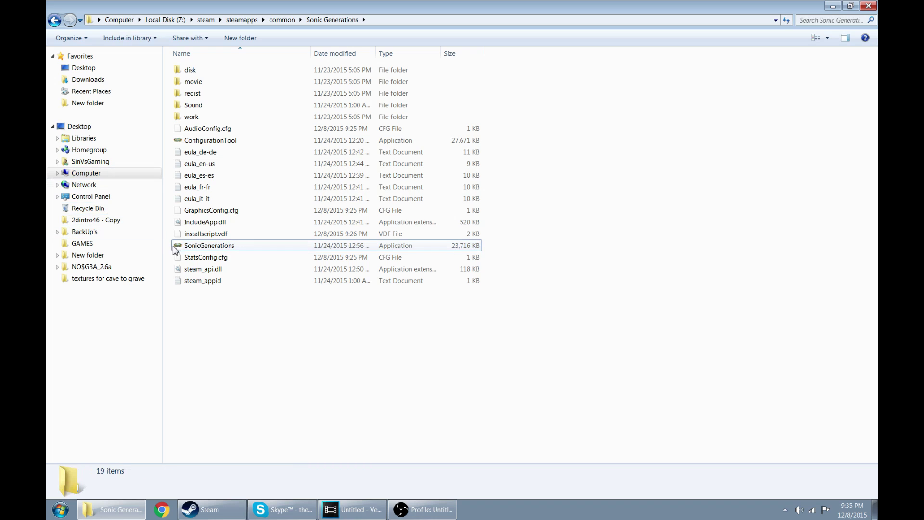
click(190, 248)
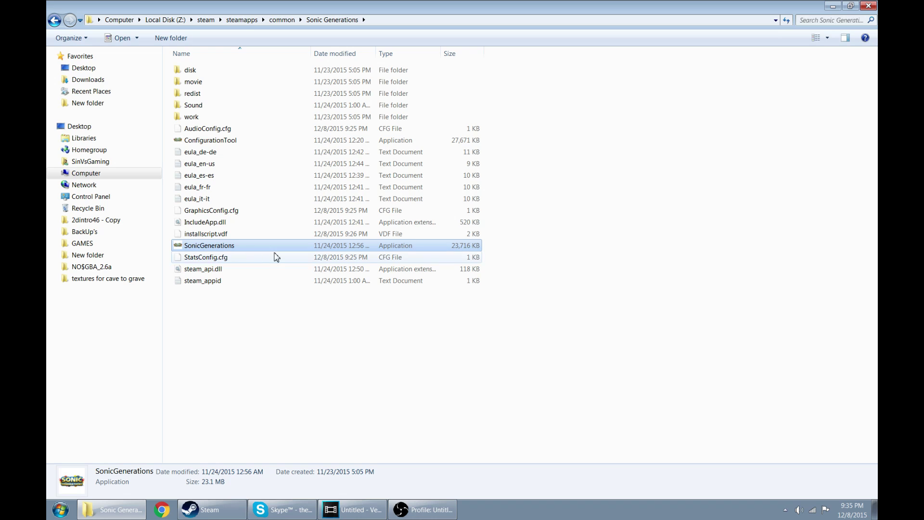
Open Properties for SonicGenerations.exe and move the dialog up toward the top of the screen
right_click(240, 249)
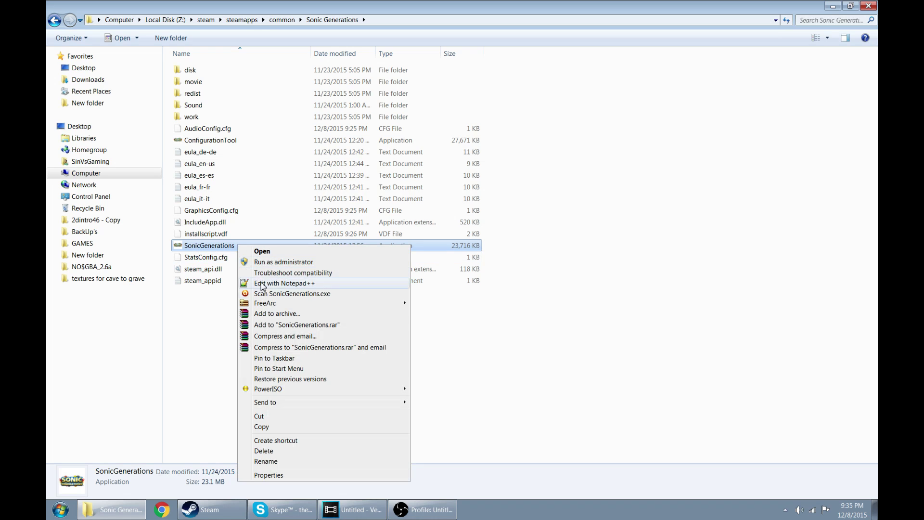
click(330, 476)
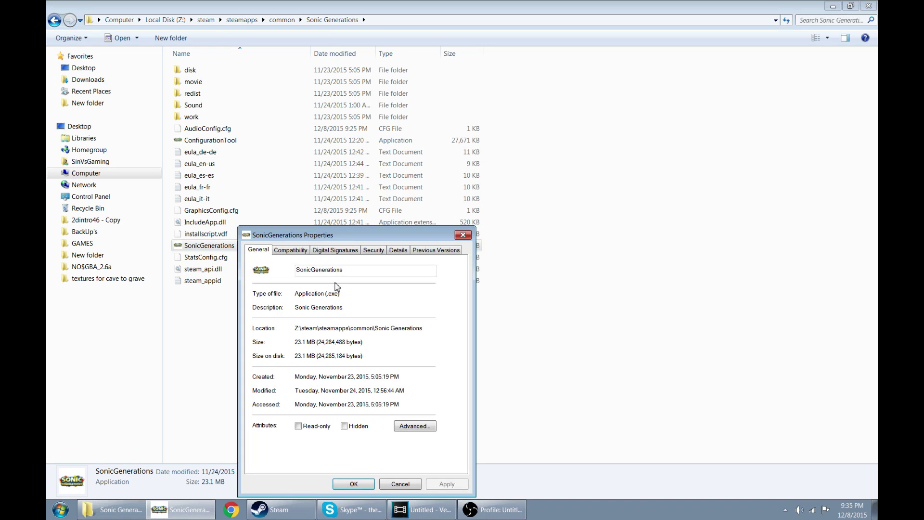
drag(330, 238, 420, 93)
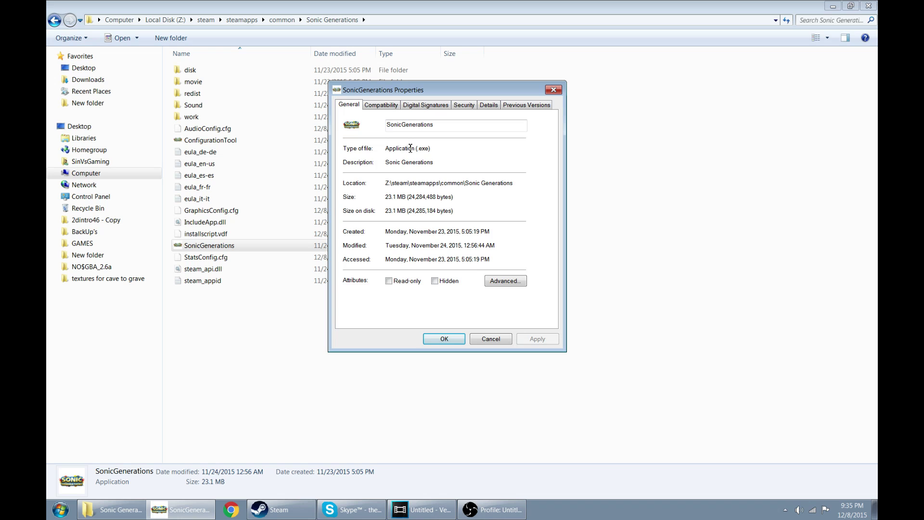
On the Compatibility tab, enable 'Run this program as an administrator', apply, and confirm with OK
click(381, 106)
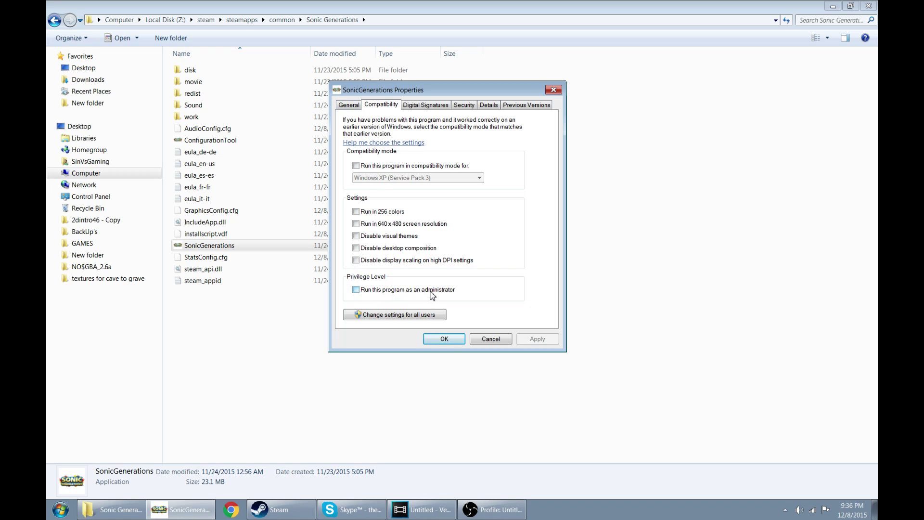
click(356, 290)
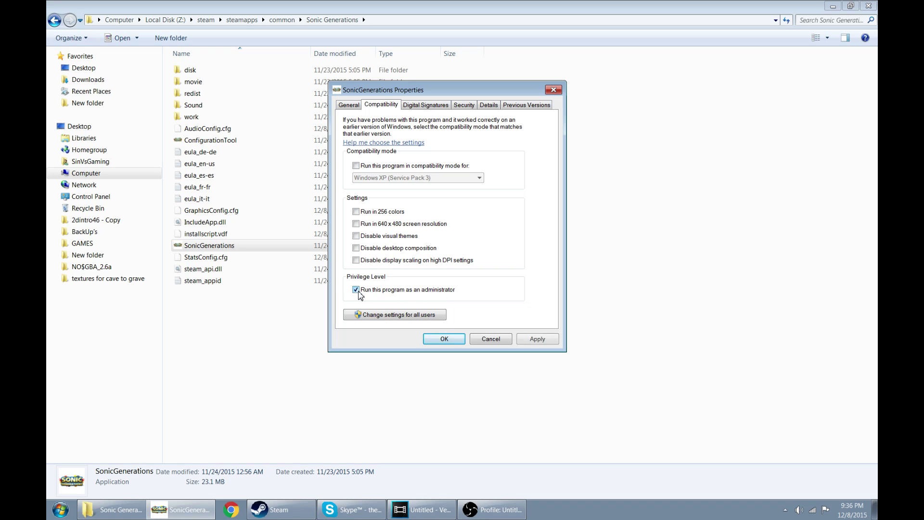
click(534, 340)
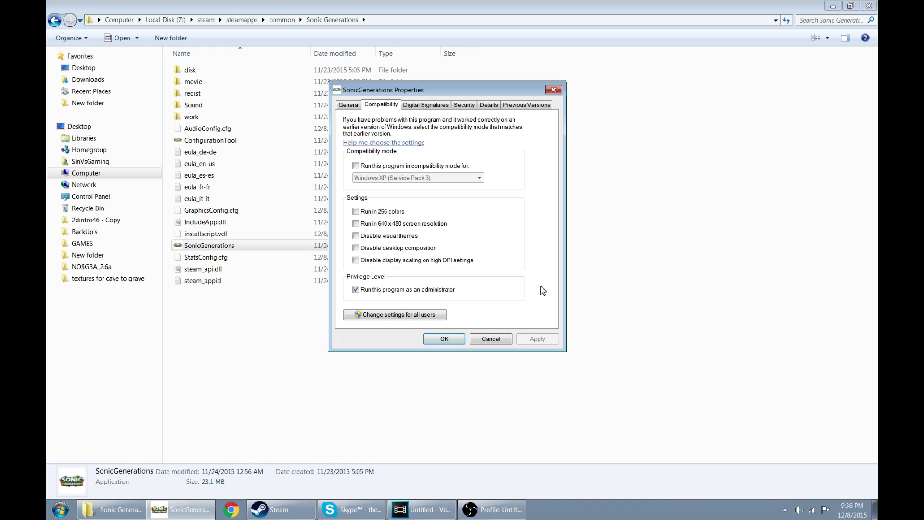
click(433, 339)
click(433, 345)
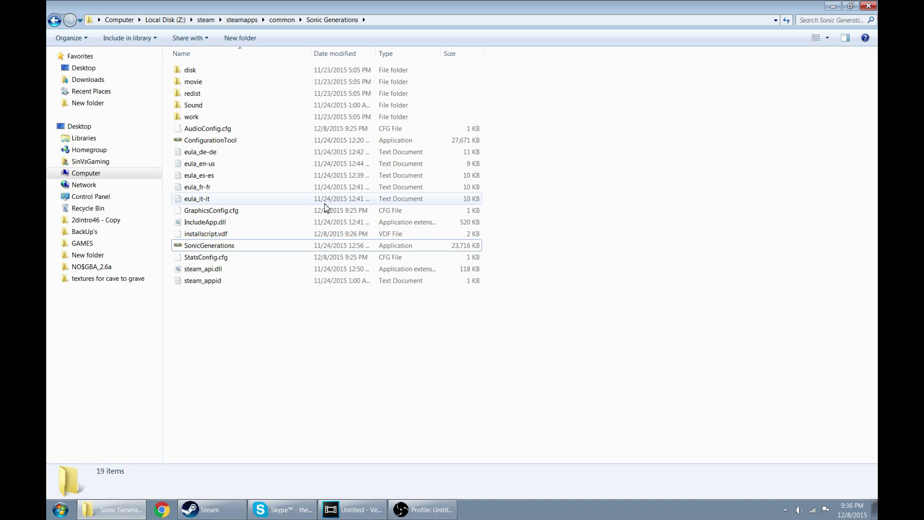
click(222, 248)
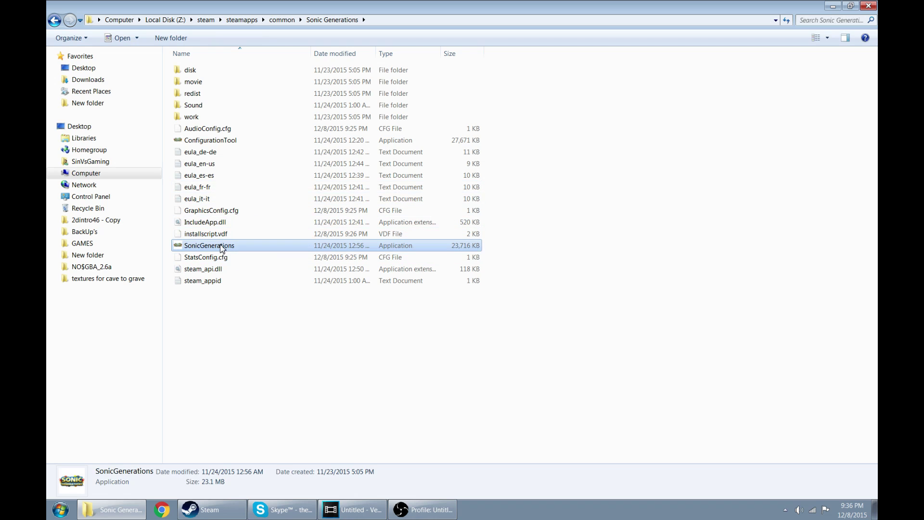
click(325, 368)
click(212, 248)
click(214, 142)
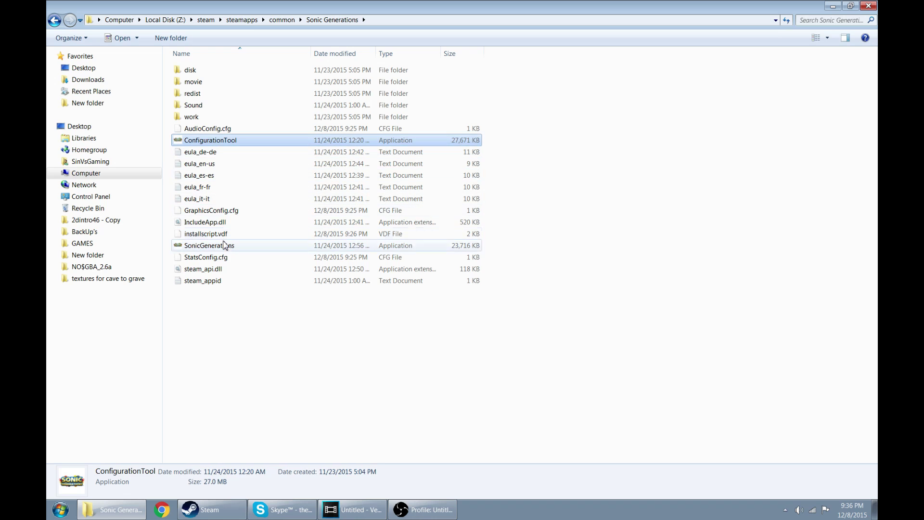
click(260, 369)
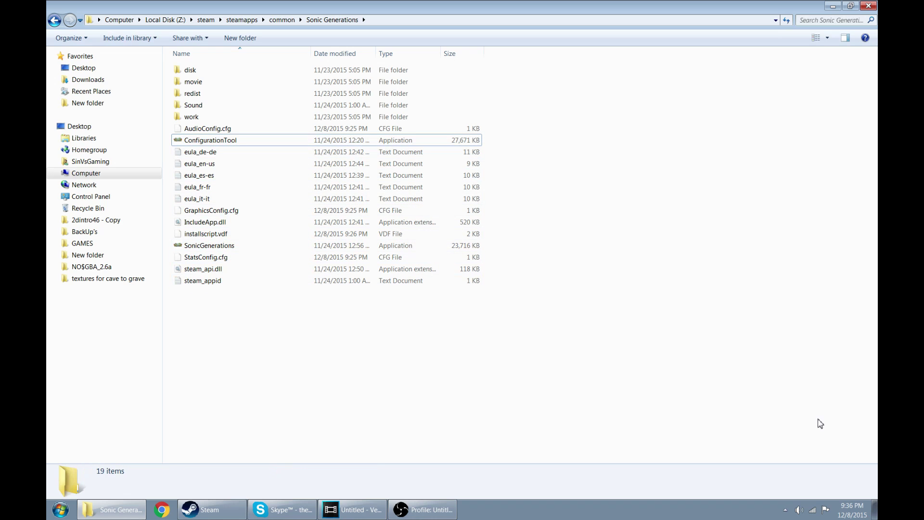
click(577, 392)
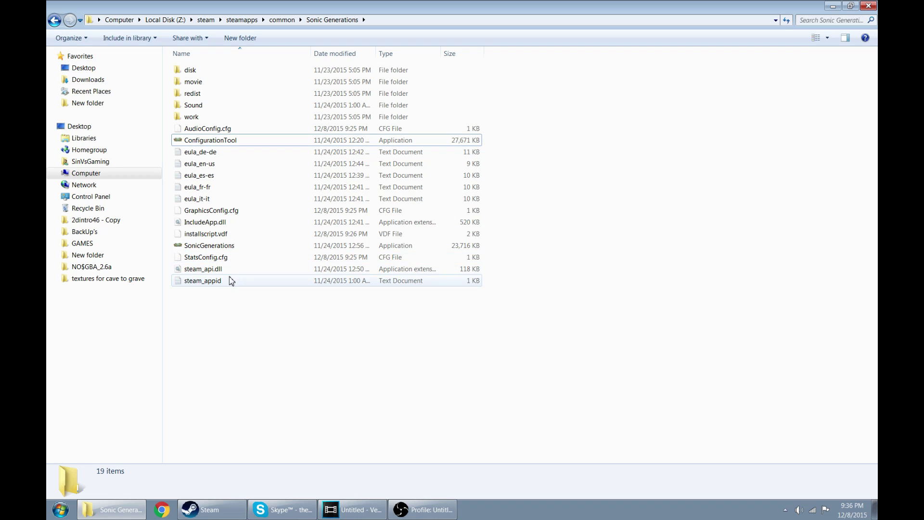
Check the Sonic Generations folder's full path in the address bar
click(226, 235)
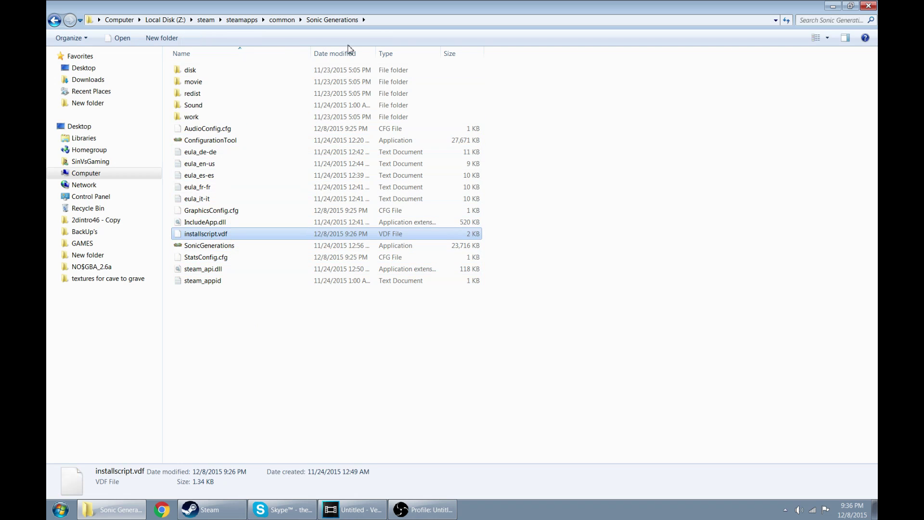
click(383, 20)
click(251, 19)
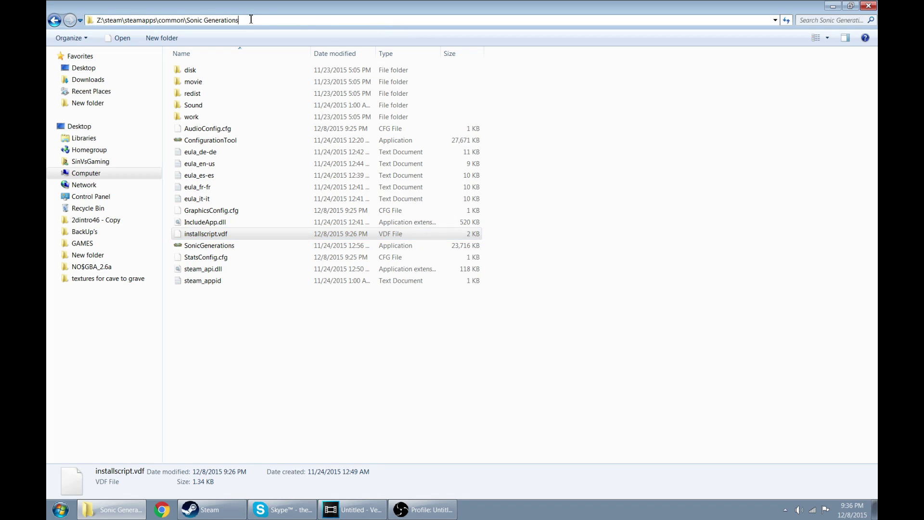
click(403, 437)
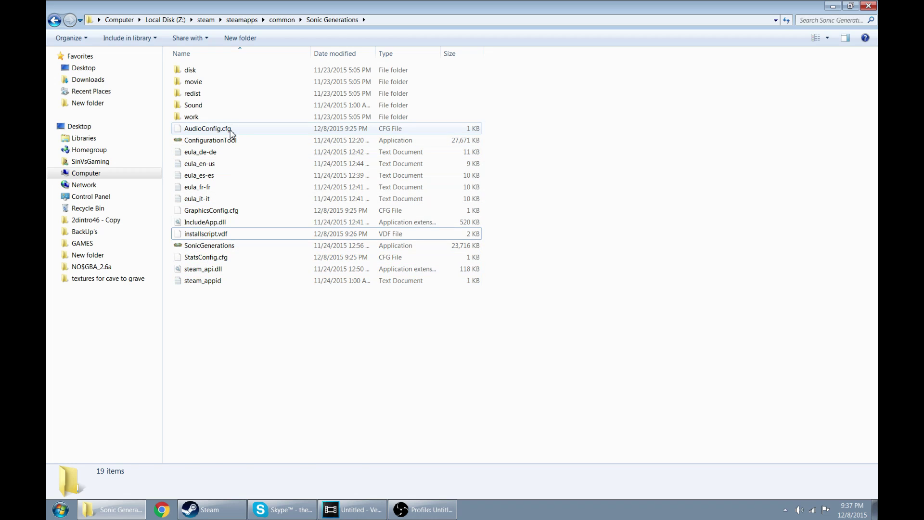
Select StatsConfig.cfg, GraphicsConfig.cfg and AudioConfig.cfg together
click(207, 130)
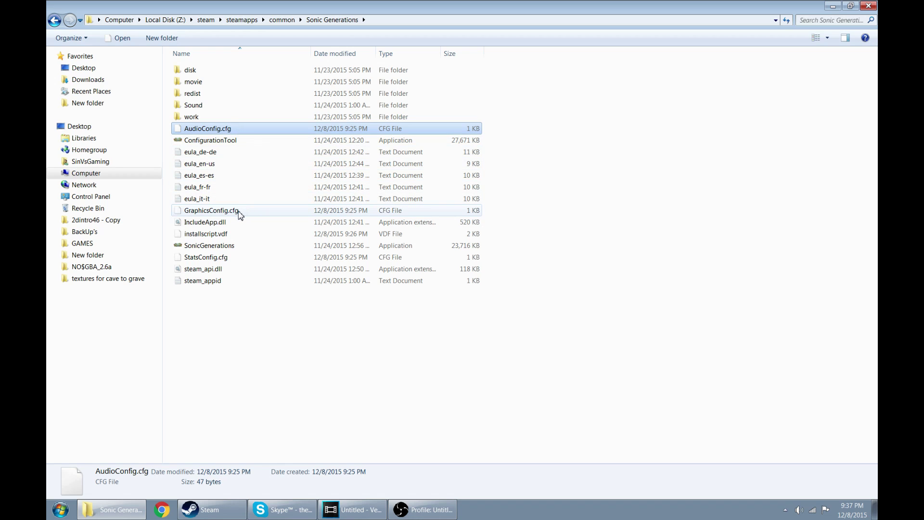
click(239, 213)
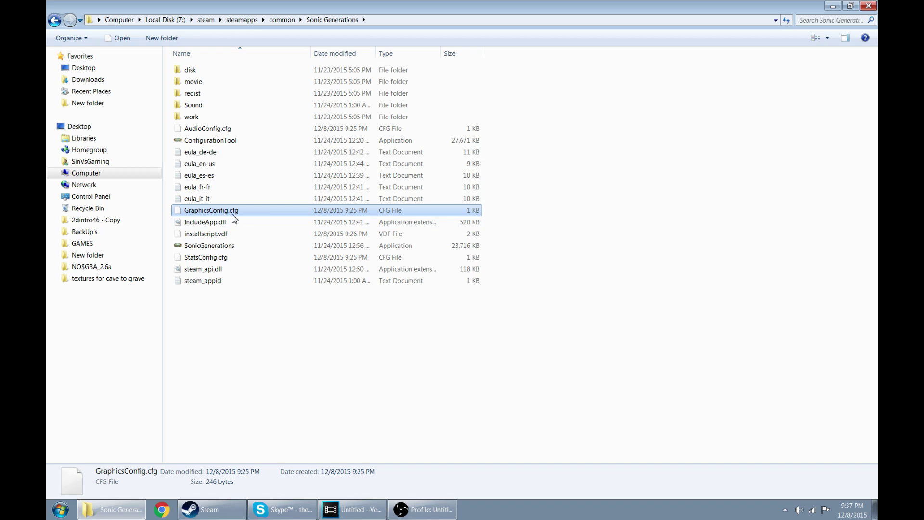
click(231, 259)
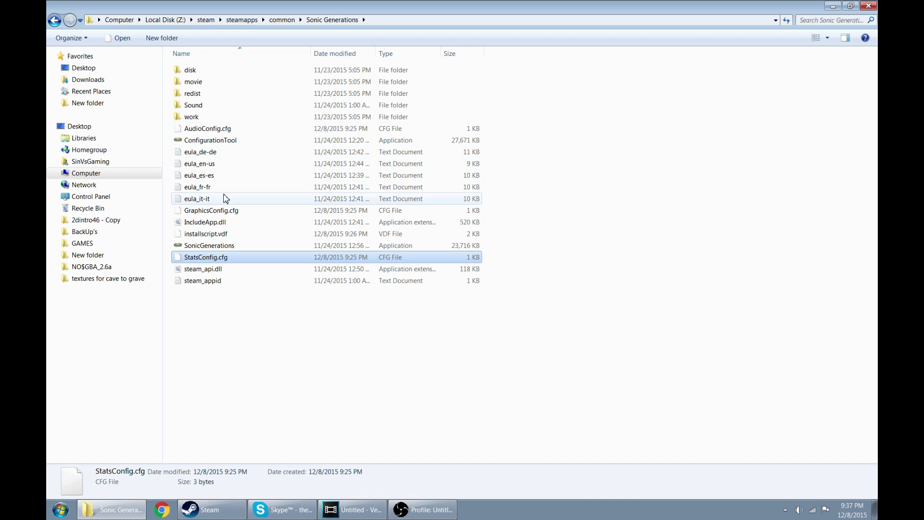
click(252, 330)
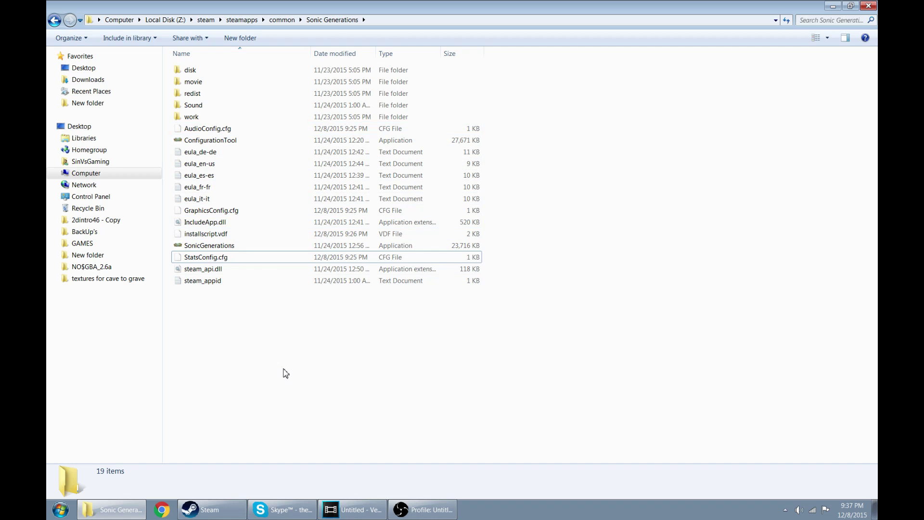
click(229, 260)
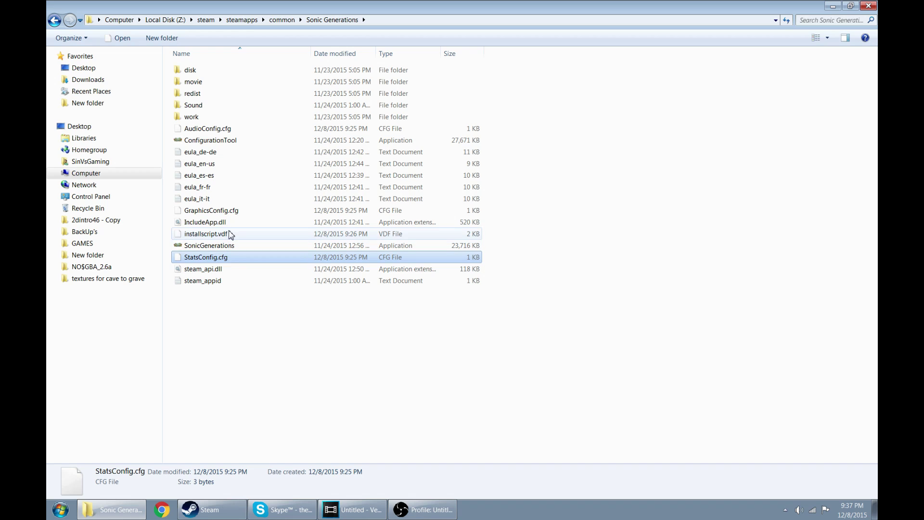
ctrl+click(217, 212)
ctrl+click(215, 130)
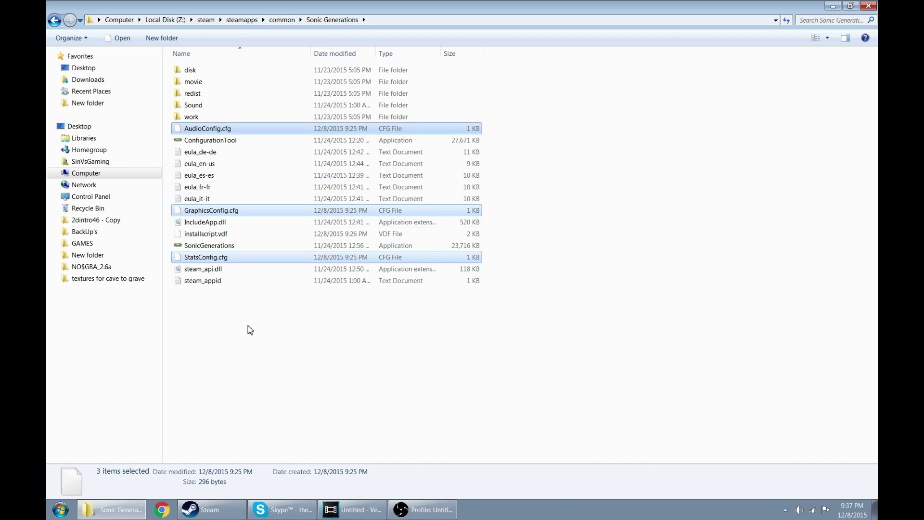
Delete the three .cfg files to the Recycle Bin and minimize Explorer to the desktop
key(Delete)
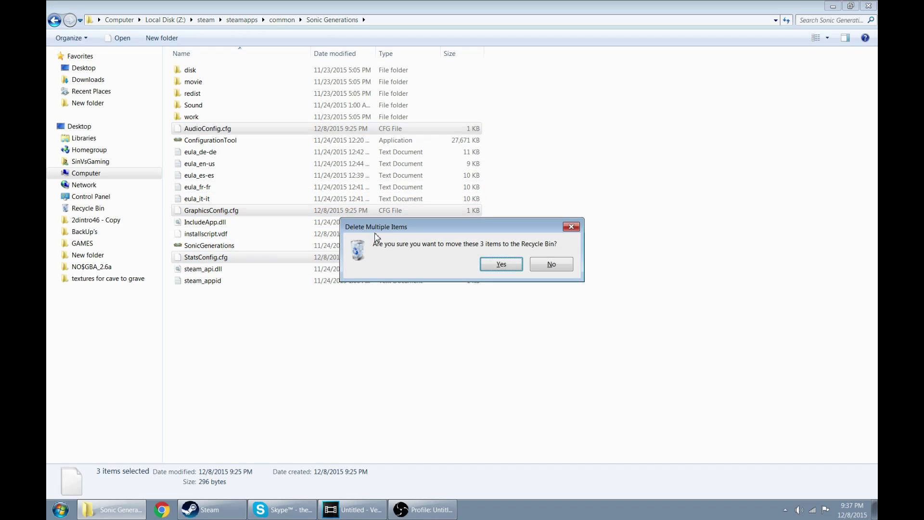
click(502, 264)
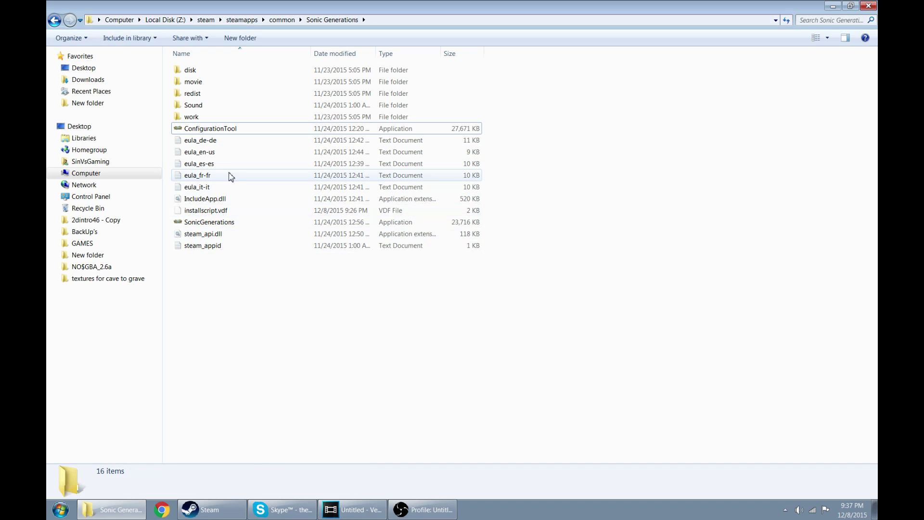
click(230, 133)
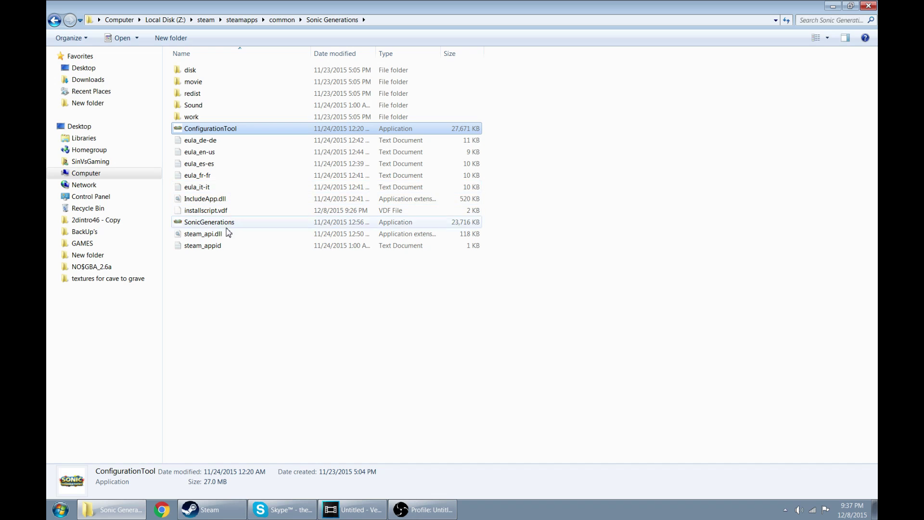
click(227, 223)
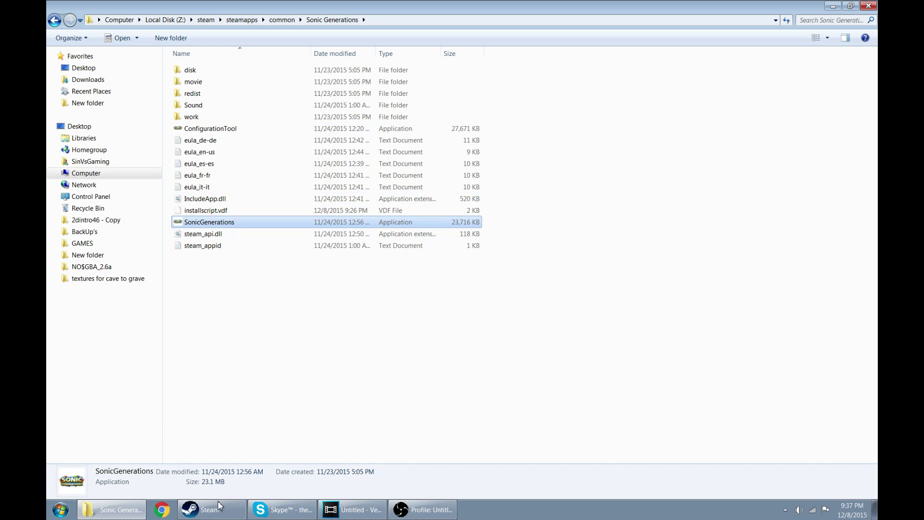
click(832, 6)
click(482, 131)
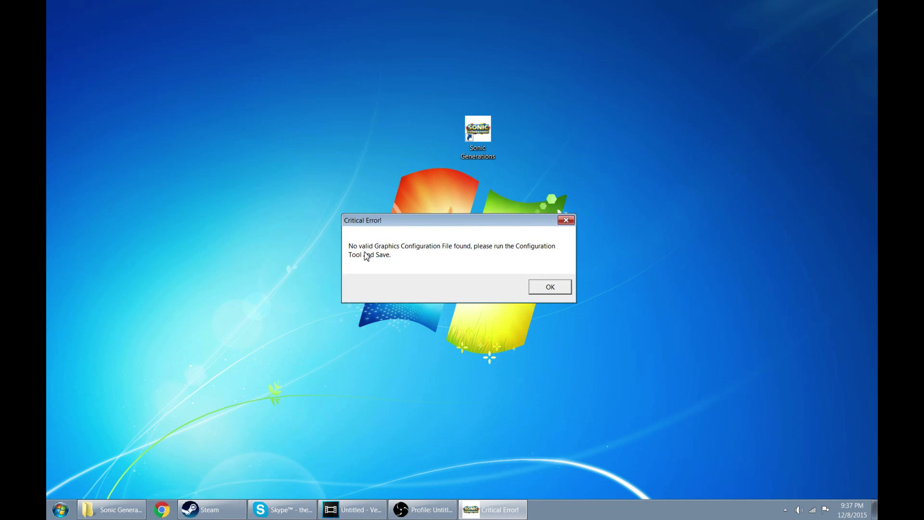
Move aside and dismiss the Critical Error about the missing graphics configuration file
drag(414, 227, 425, 208)
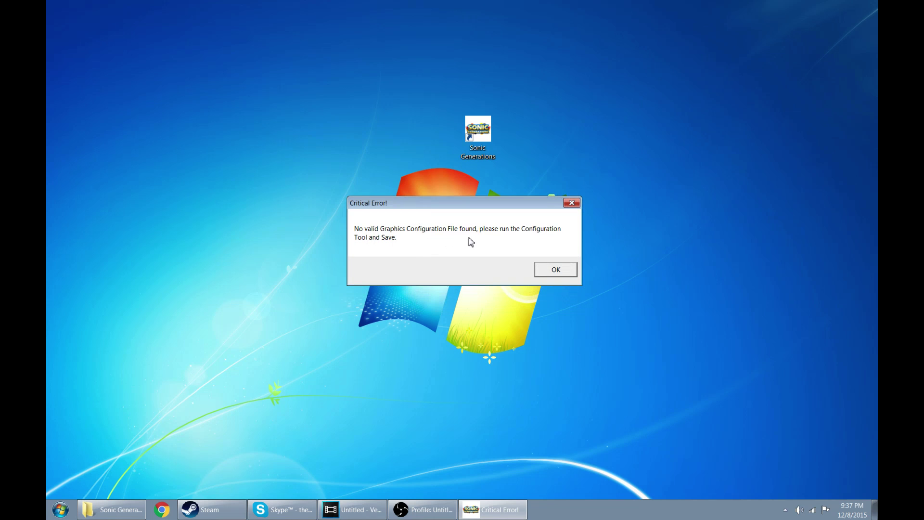
click(559, 271)
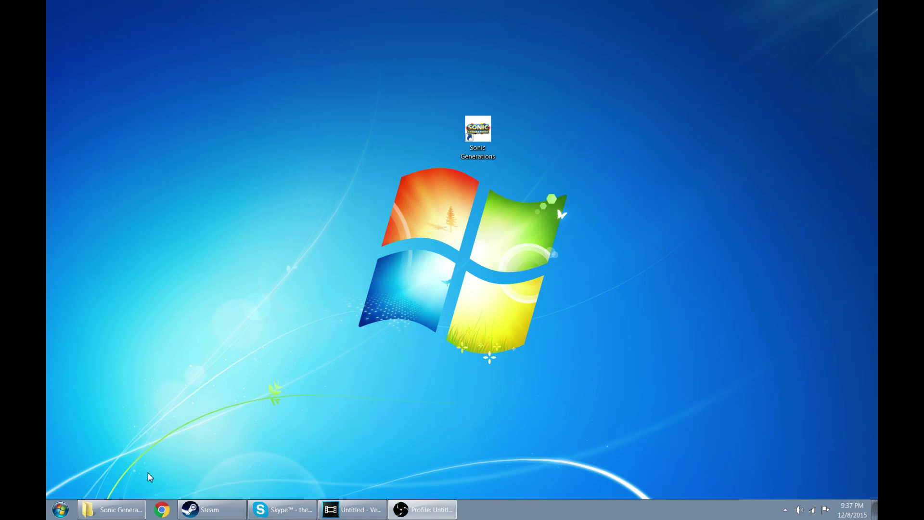
Launch Sonic Generations from its Steam library page with the Configure option
click(212, 509)
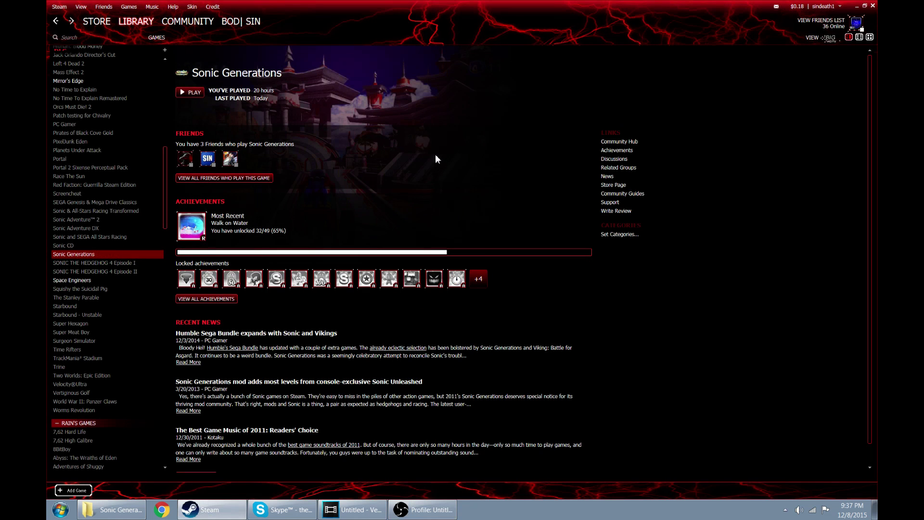
click(193, 95)
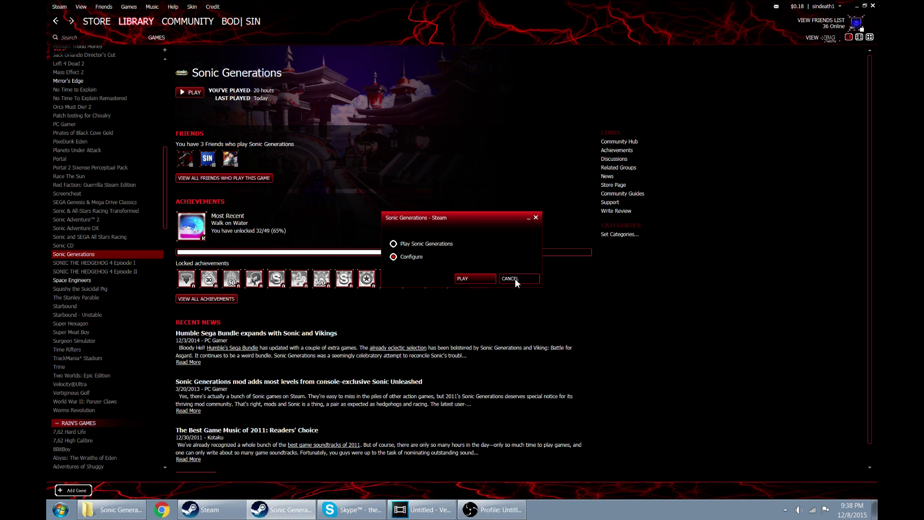
click(483, 279)
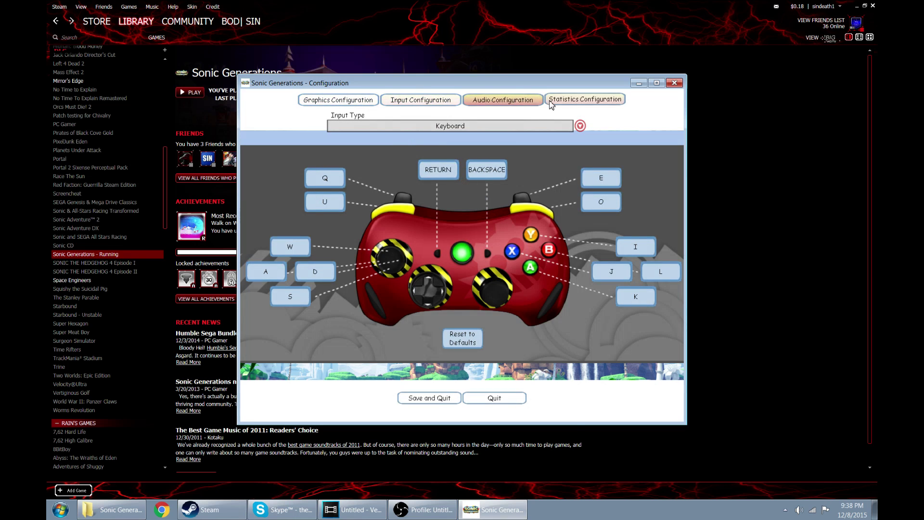
Choose the R9 200 Series (#1) adapter and 1920x1200 @ 60Hz resolution
click(367, 100)
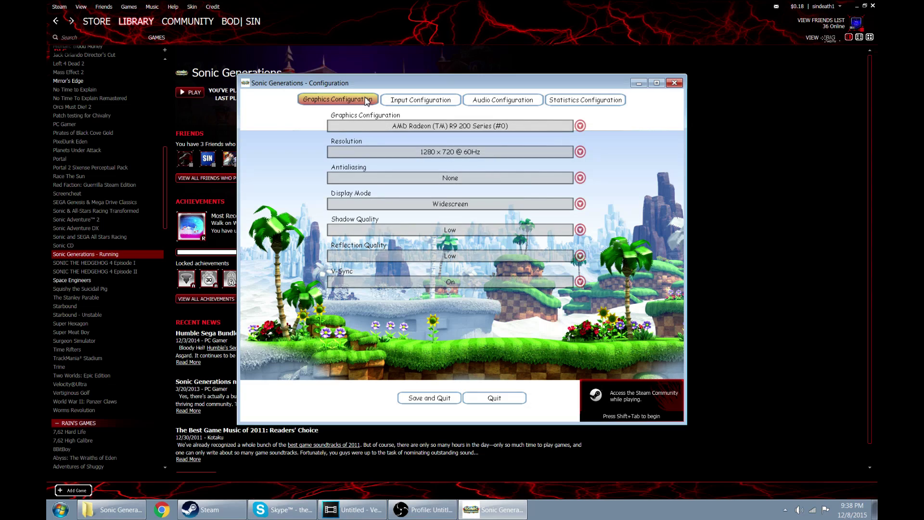
click(423, 152)
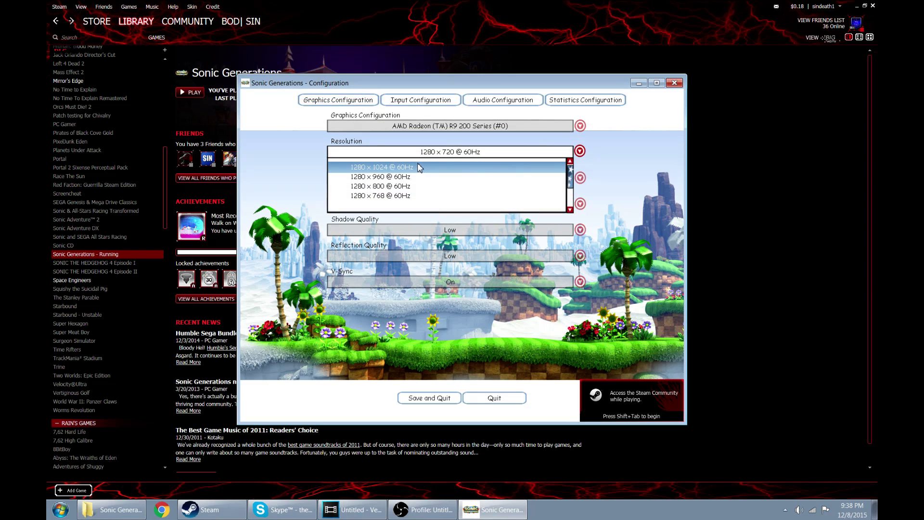
click(468, 142)
click(462, 151)
click(464, 153)
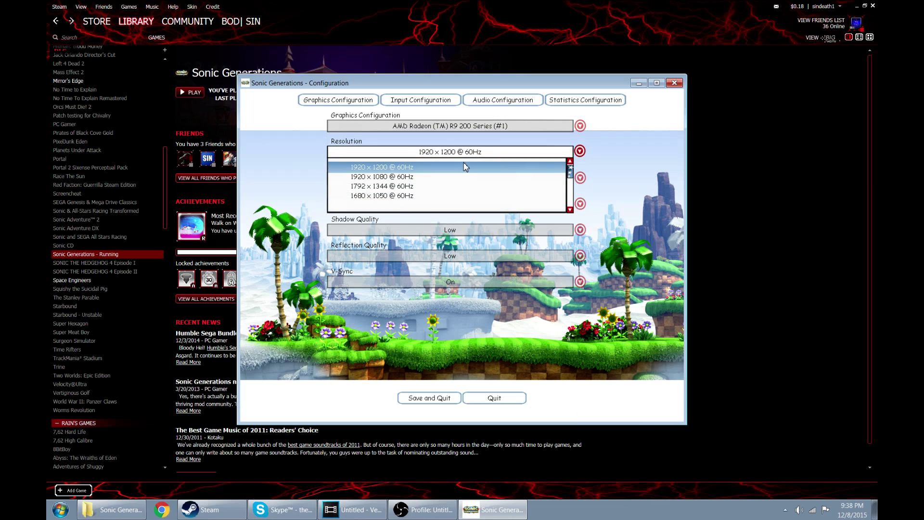
click(458, 165)
Set FXAA, High shadows and reflections, V-Sync off, then save and quit
click(448, 178)
click(448, 199)
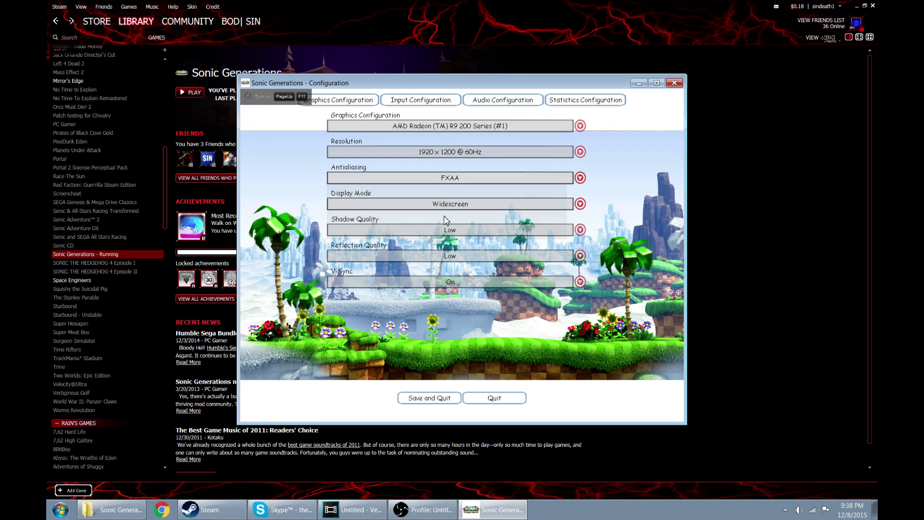
click(448, 230)
click(448, 246)
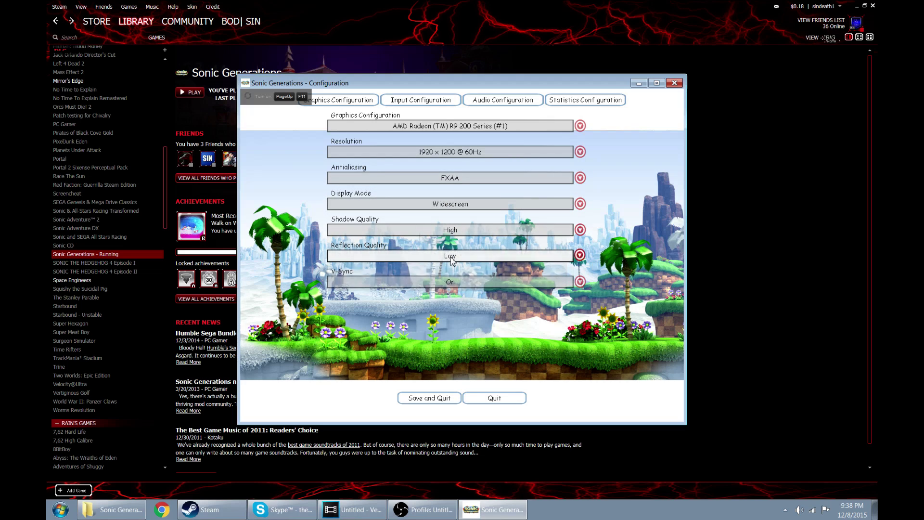
click(449, 255)
click(449, 272)
click(453, 282)
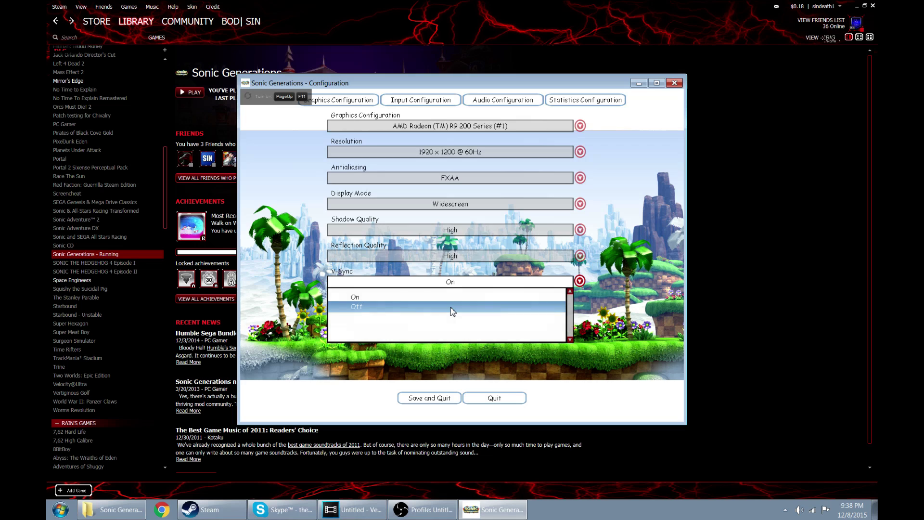
click(450, 306)
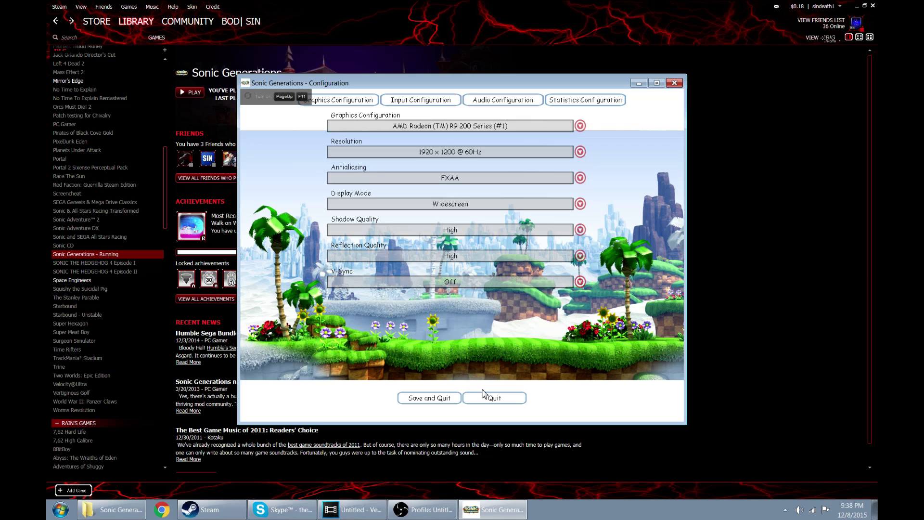
click(428, 398)
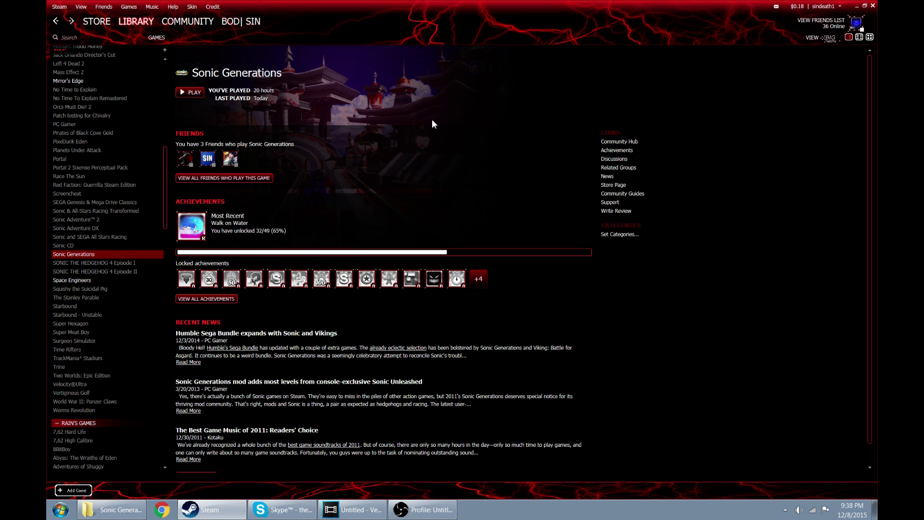
Minimize Steam and launch Sonic Generations from its desktop shortcut
click(856, 7)
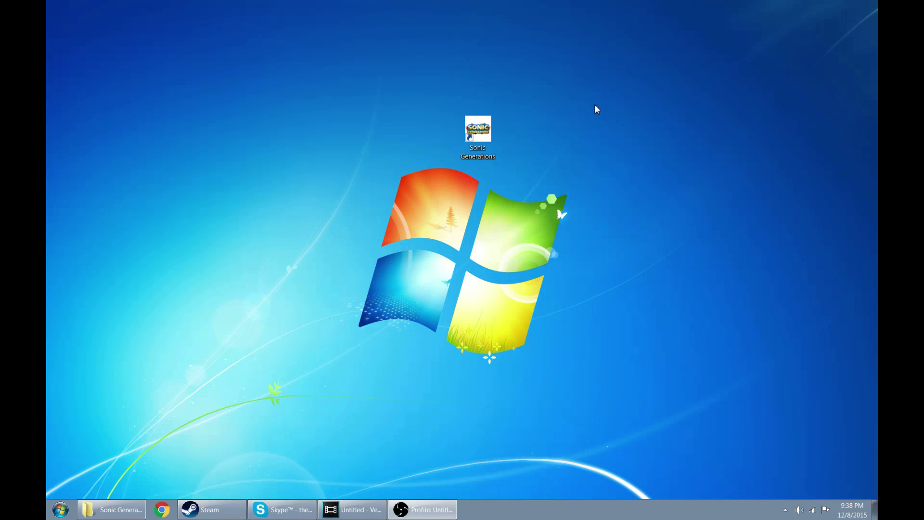
double_click(484, 133)
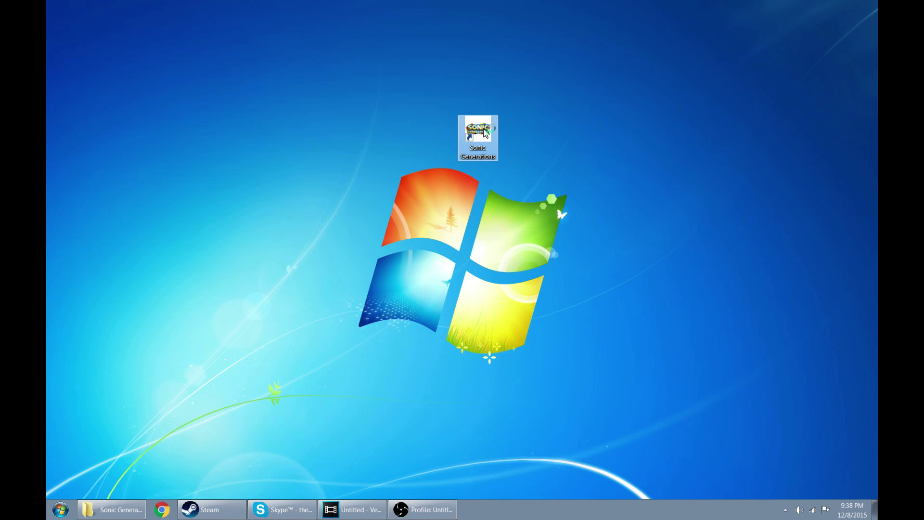